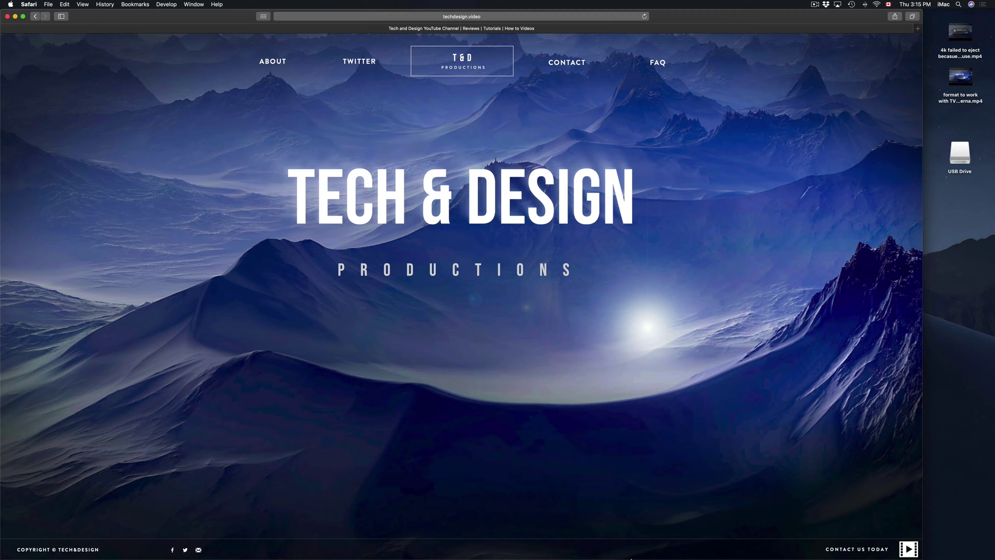
Search the Mac for disk utility and open the Disk Utility app.
mouse_move(645, 553)
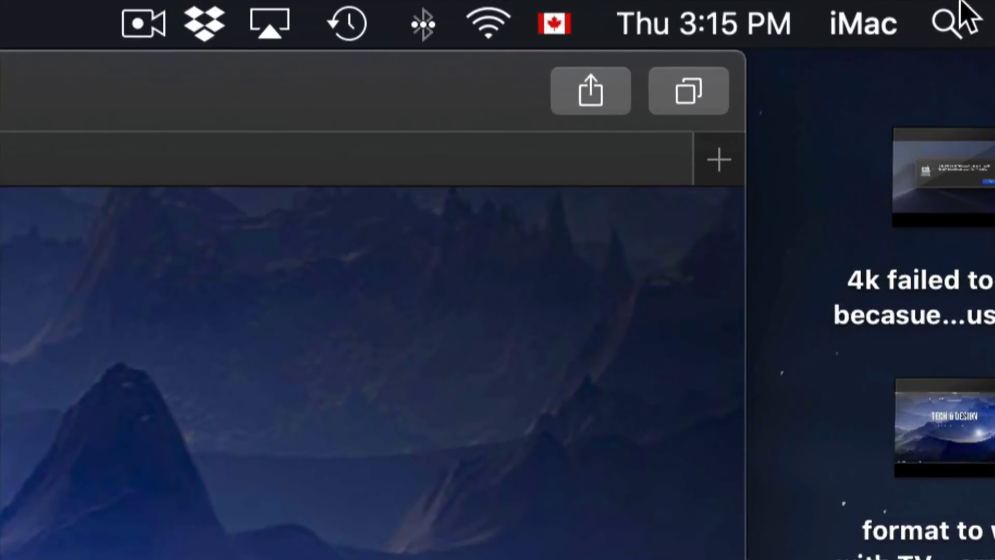
click(948, 22)
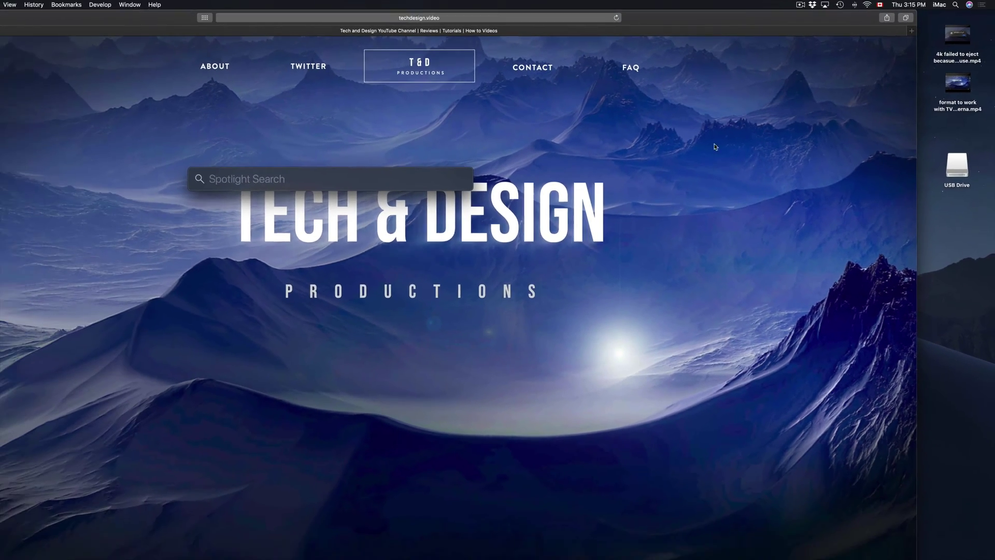
text(disk utility)
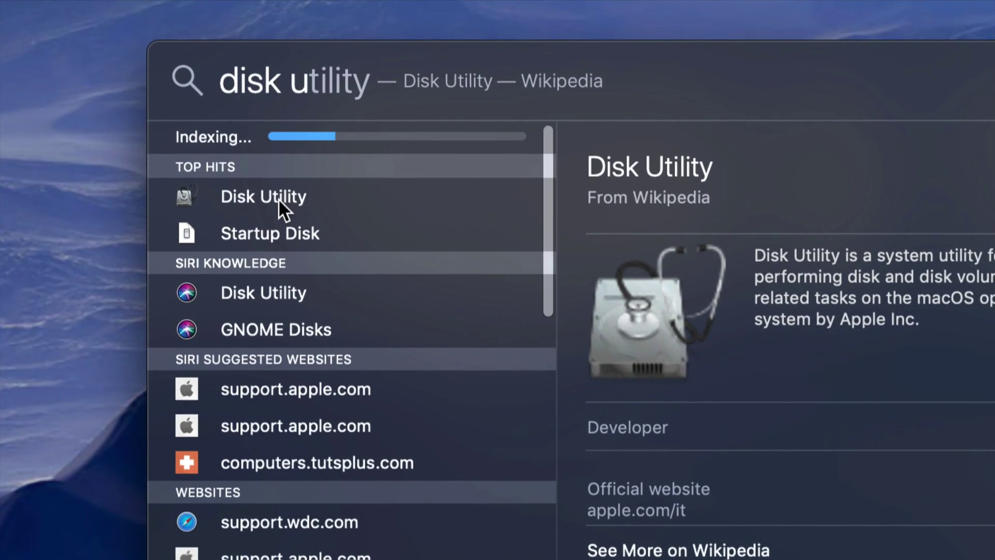
click(278, 200)
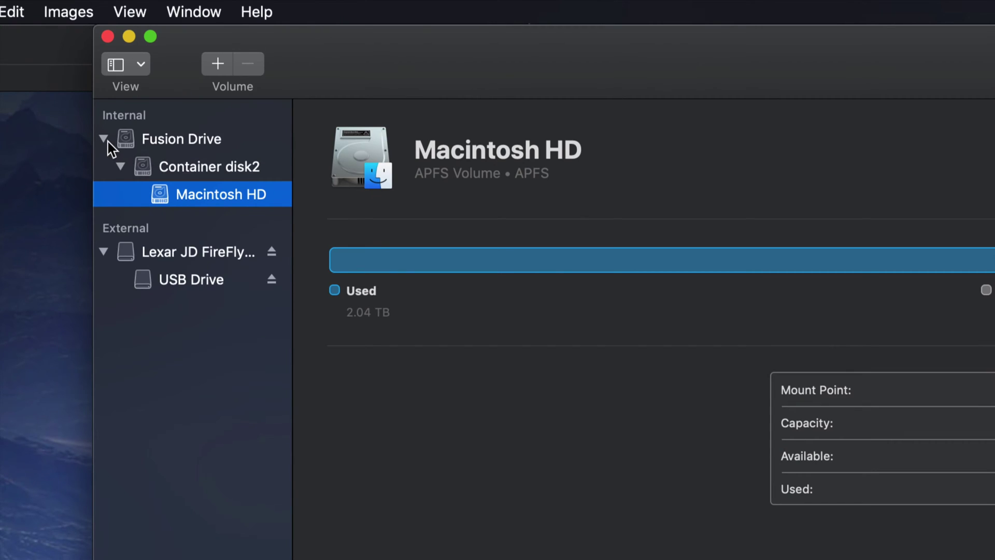
Collapse the internal Fusion Drive, look at the USB Drive volume, and select its parent Lexar JD FireFly disk under External.
click(104, 139)
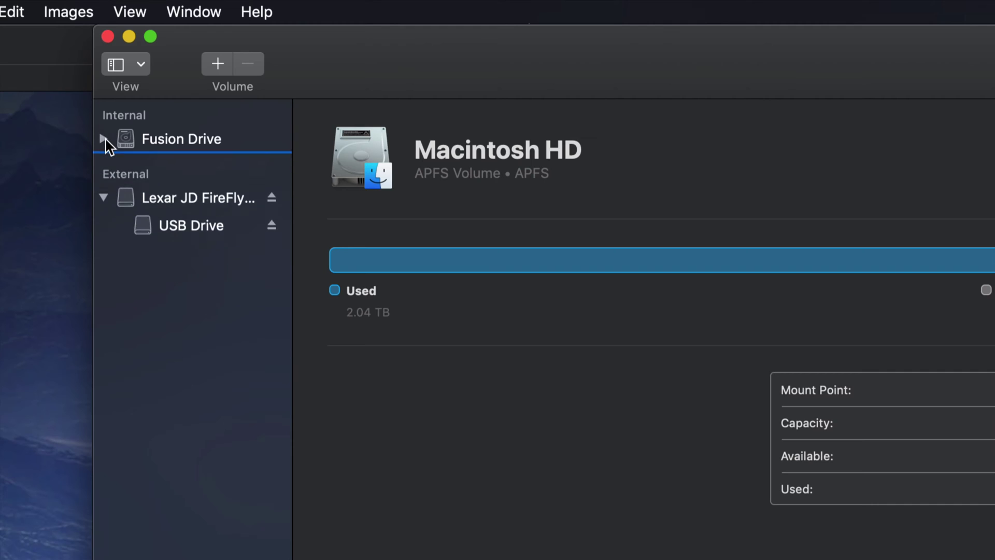
click(103, 194)
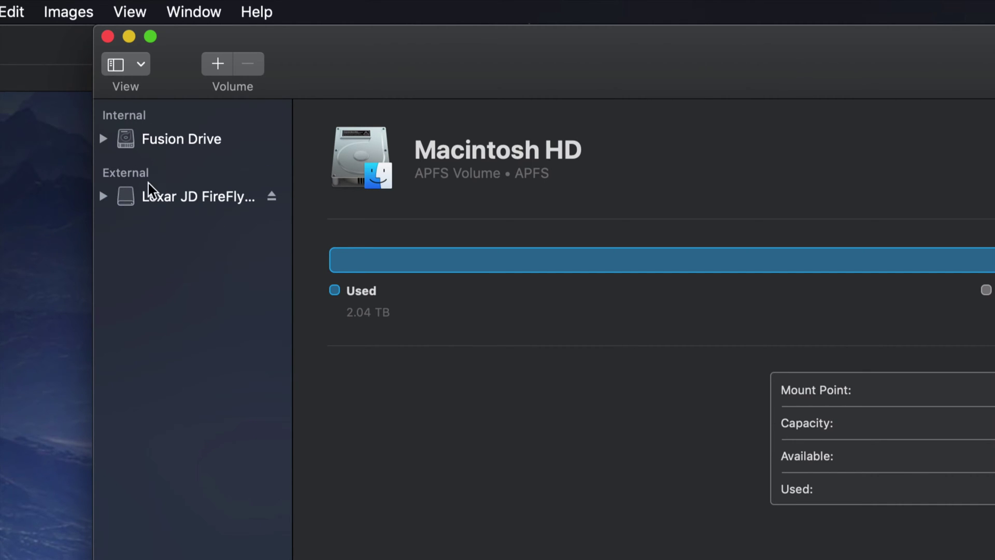
click(181, 202)
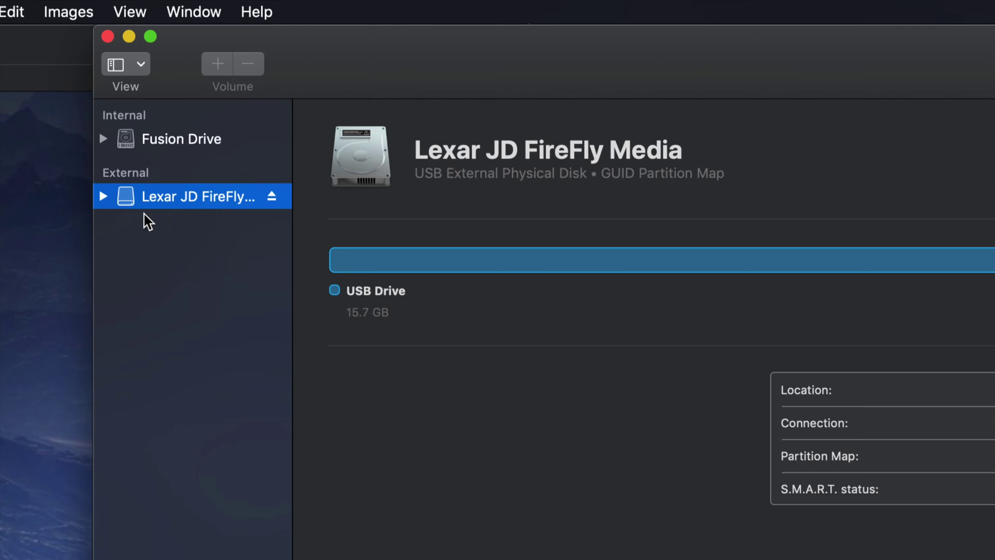
click(107, 197)
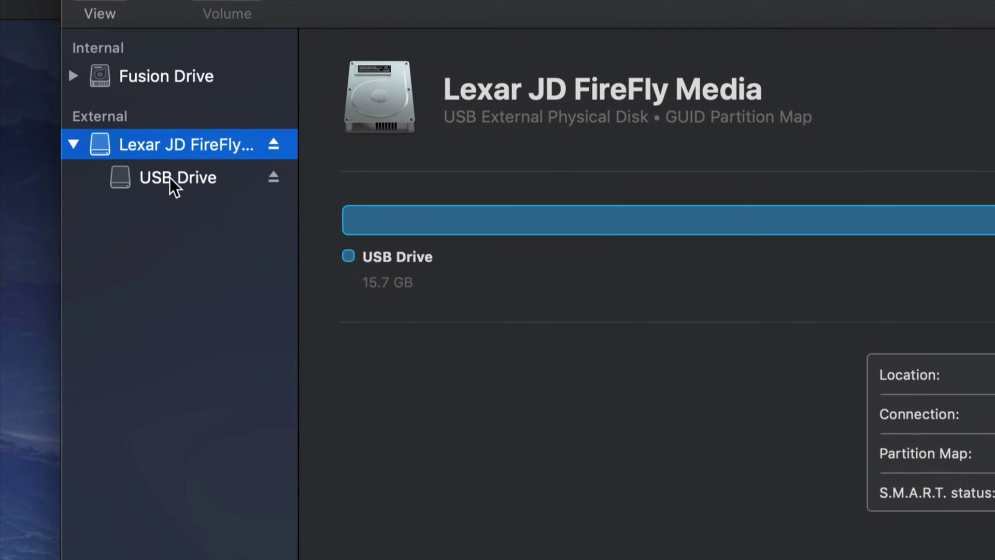
click(169, 178)
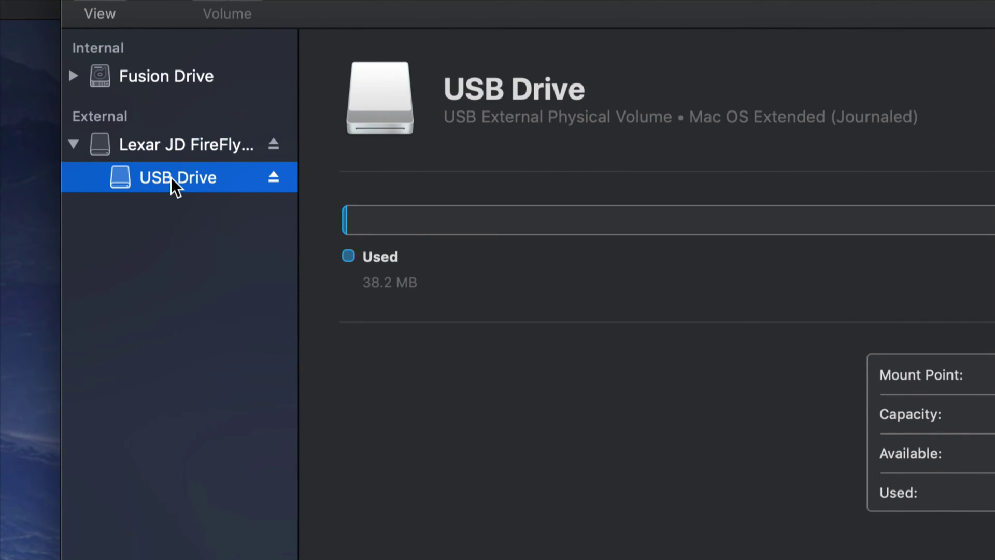
click(198, 146)
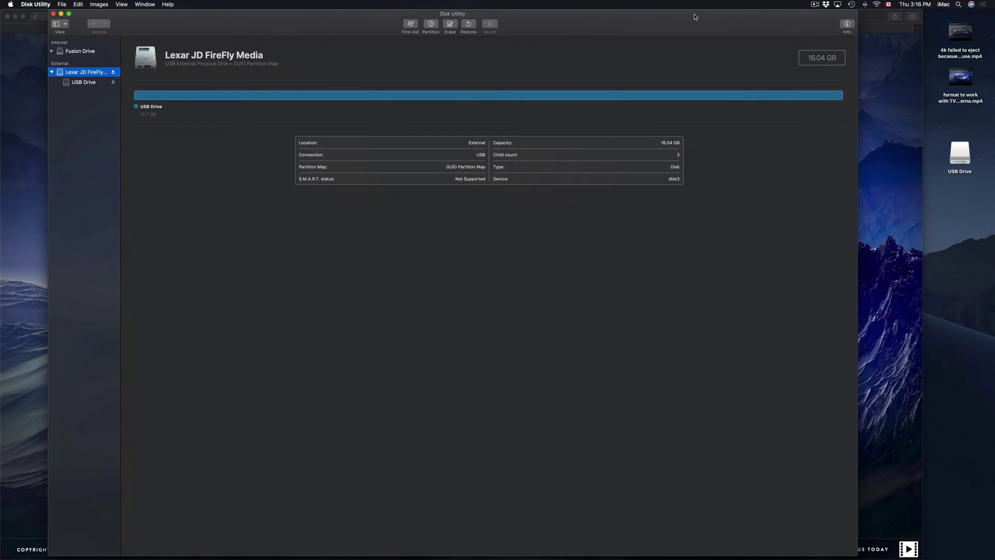
Shrink and reposition the Disk Utility window, and set up an erase of the Lexar disk with ExFAT as the format.
double_click(842, 15)
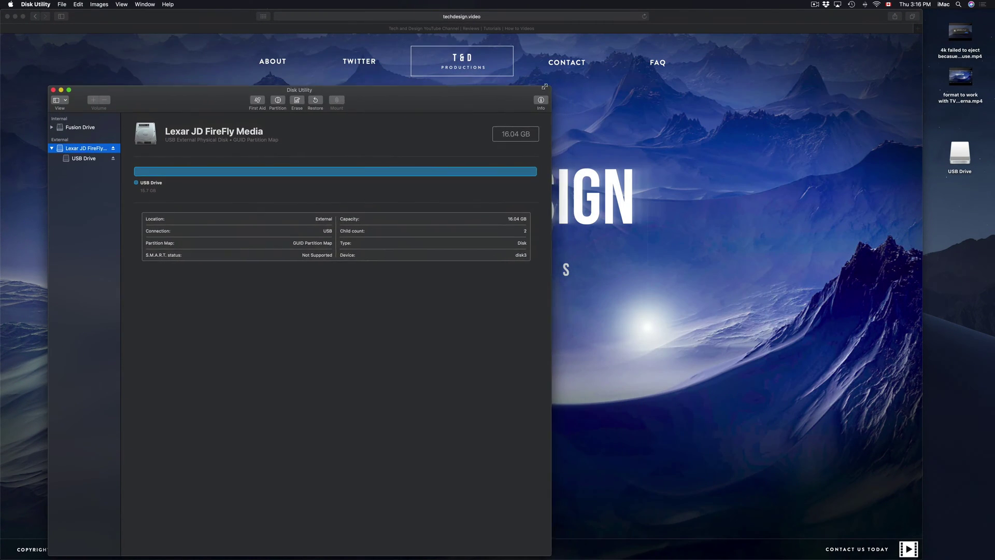
drag(398, 100, 533, 105)
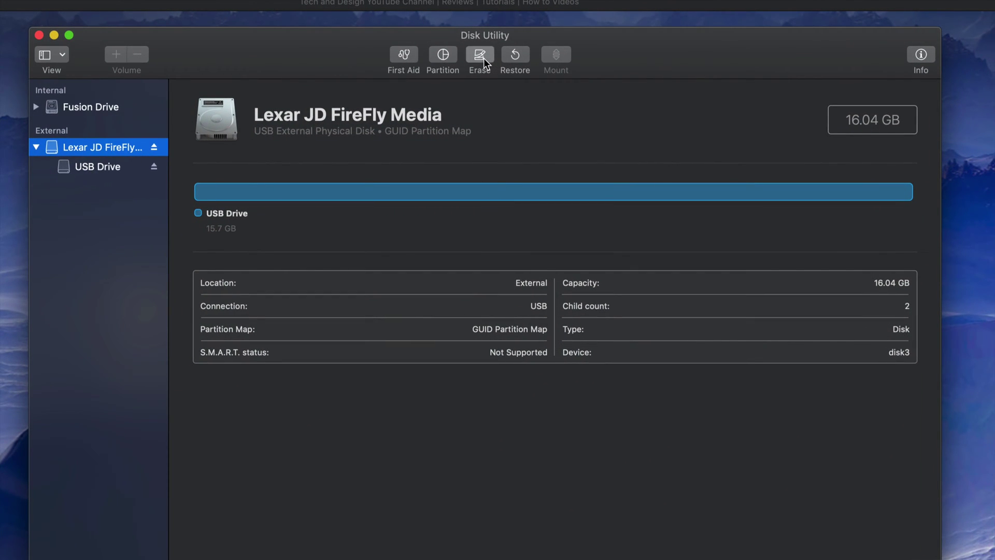
click(484, 58)
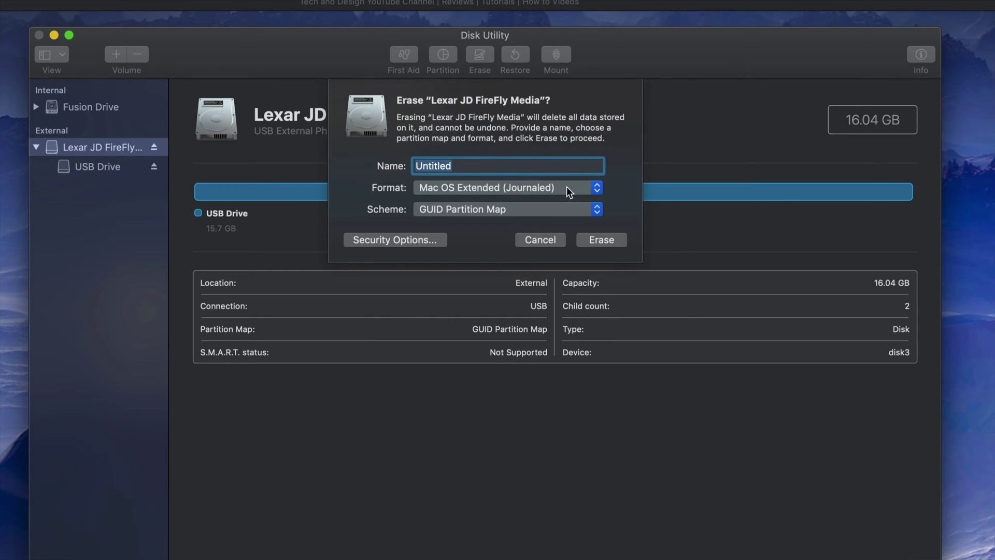
click(597, 189)
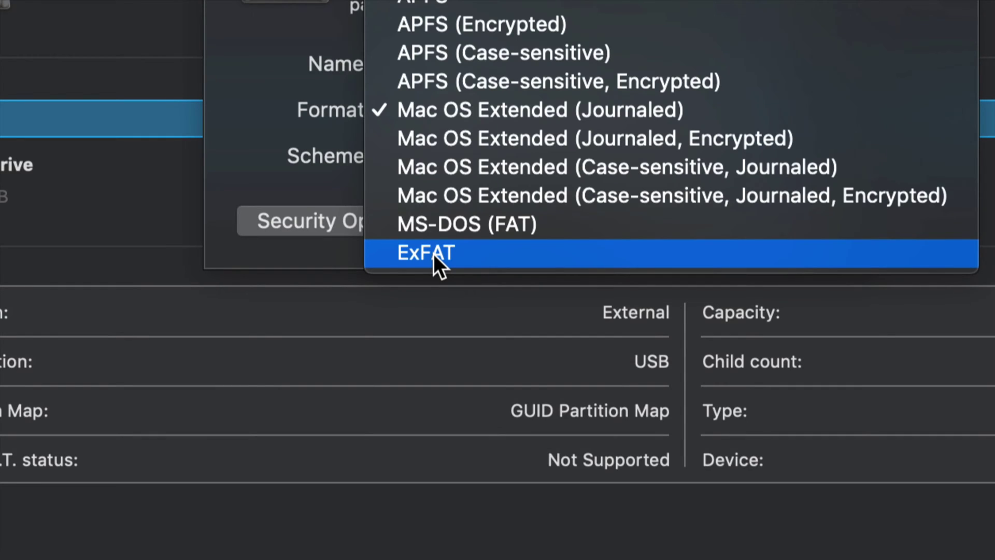
click(466, 256)
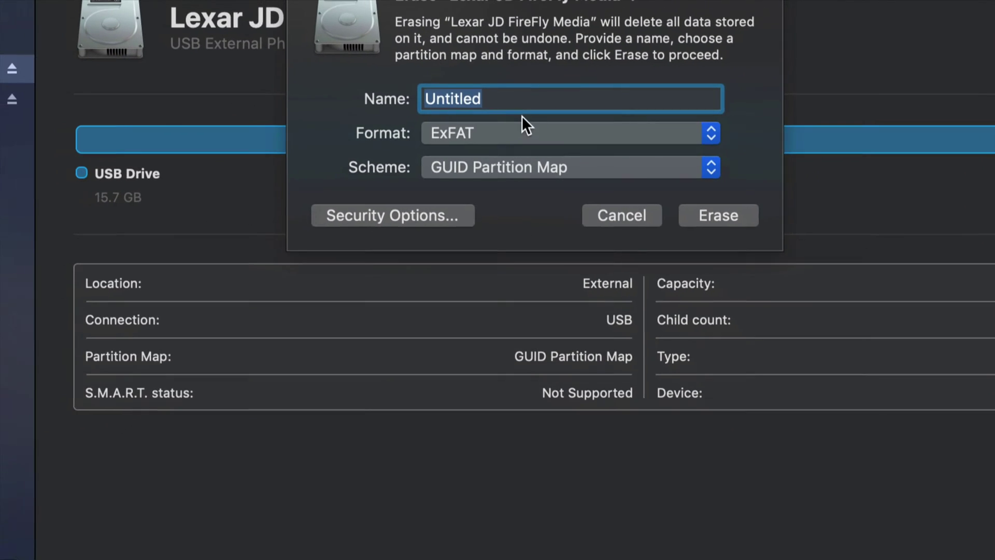
Name the volume Mac Pc, erase the Lexar disk with these settings, and close the completion dialog.
click(519, 101)
double_click(519, 101)
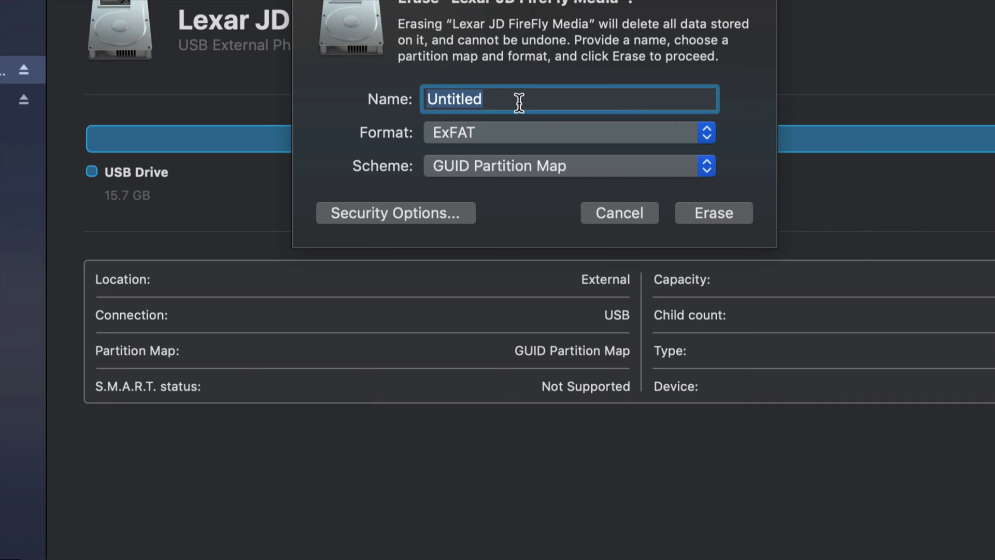
text(Mac O)
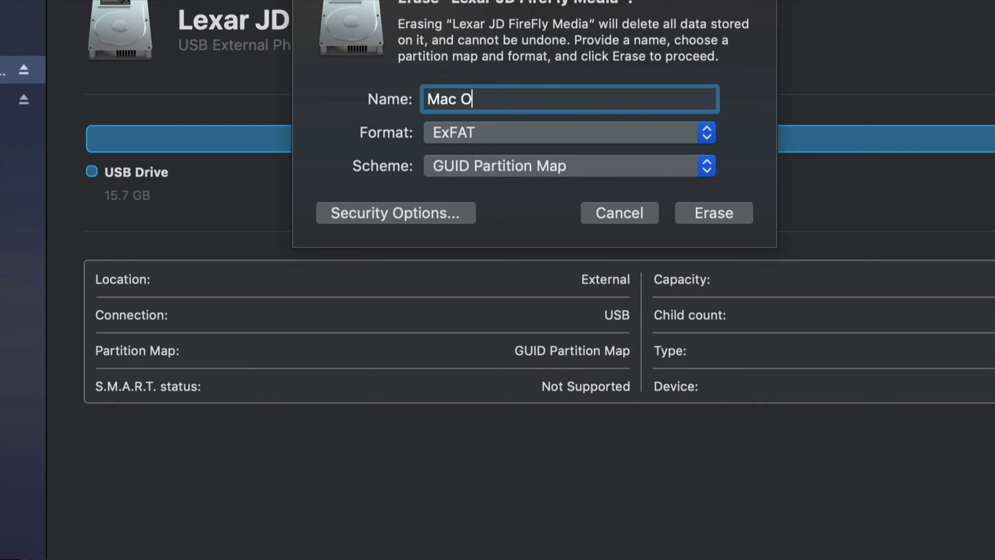
key(BackSpace)
text(Pc)
click(738, 212)
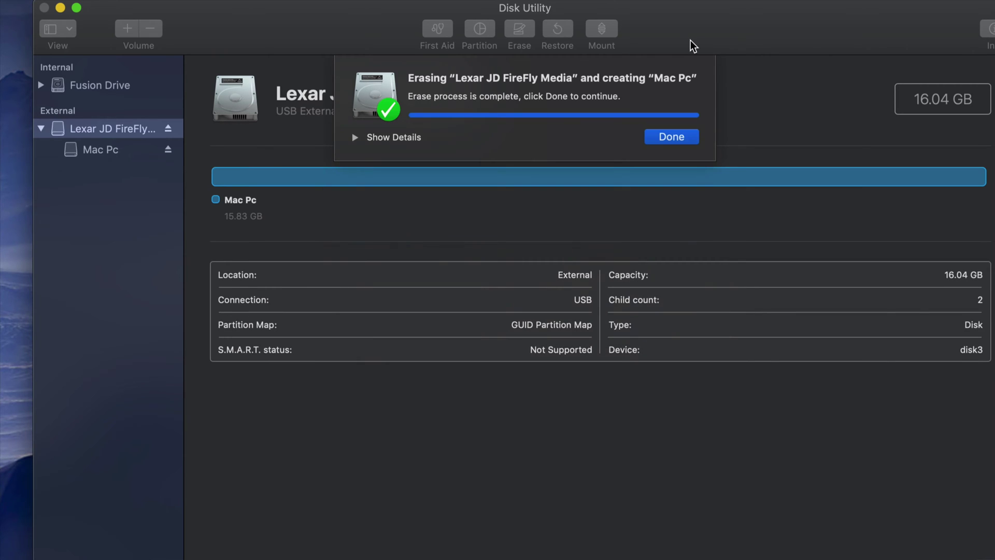
click(676, 139)
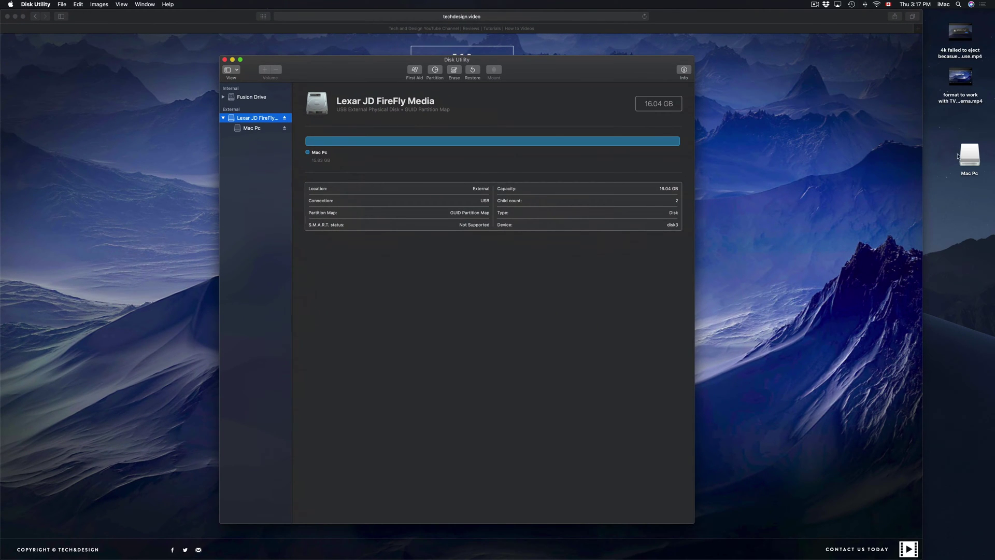
Move the Mac Pc drive icon up beneath the video files on the desktop and return to Disk Utility.
drag(971, 155, 969, 136)
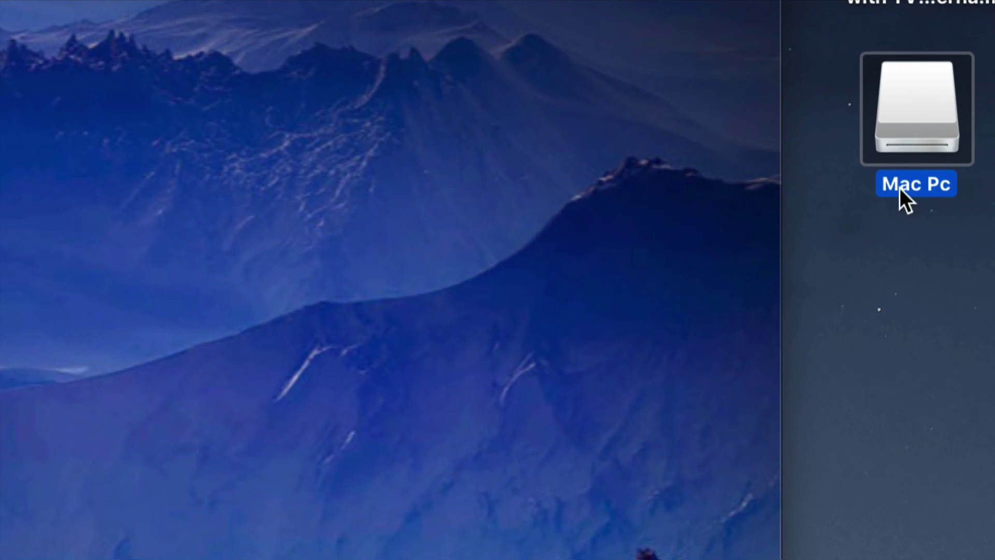
click(870, 223)
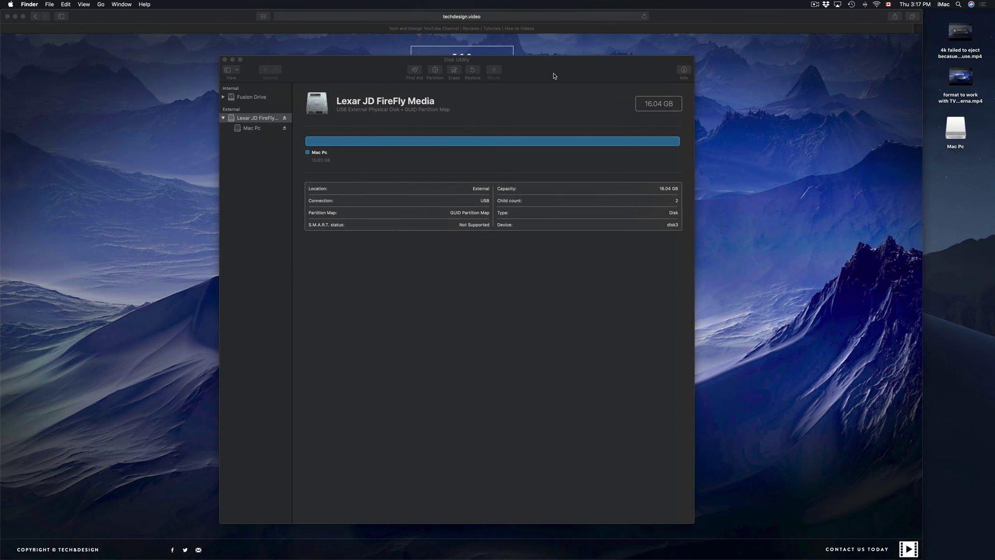
click(555, 76)
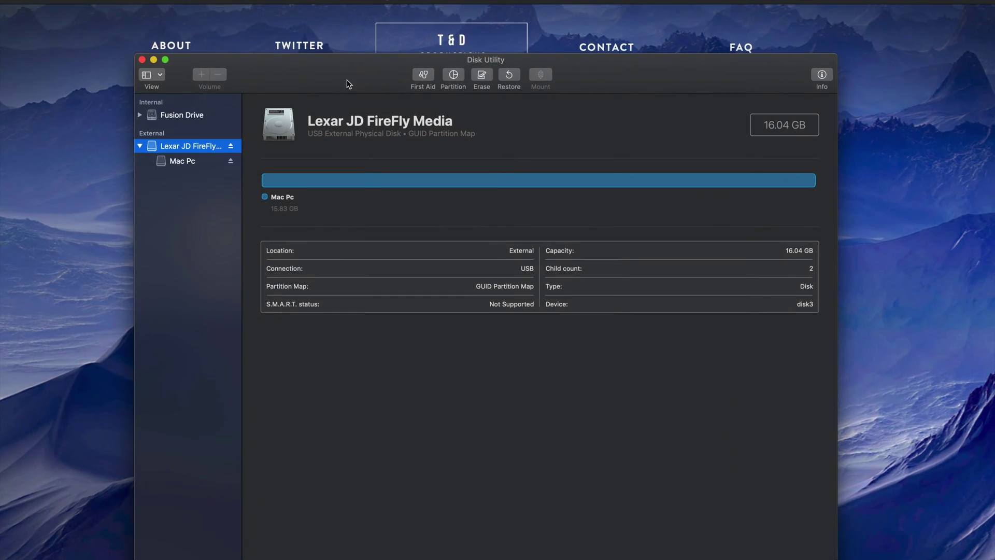
right_click(348, 84)
key(Escape)
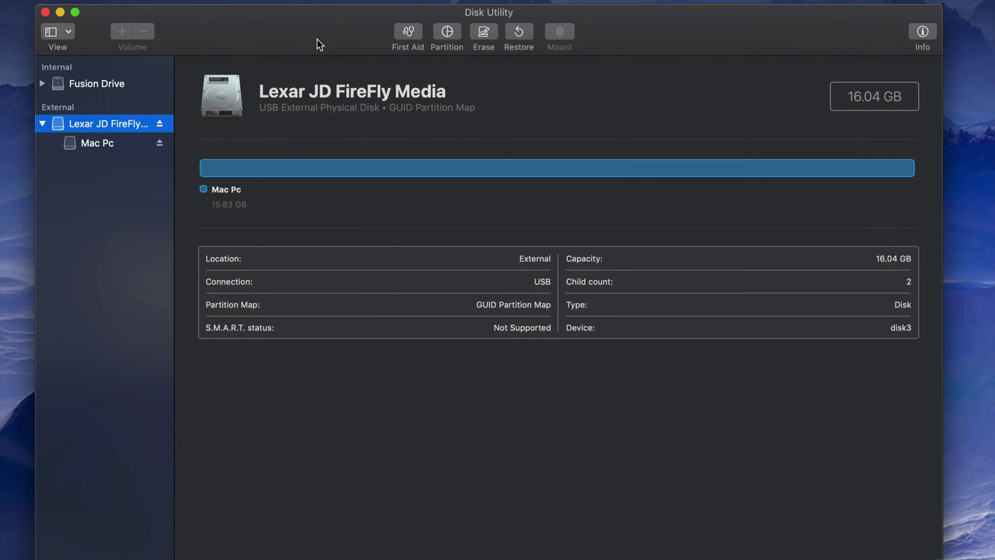
Set up another erase of the Lexar disk with the ExFAT format and the Master Boot Record scheme.
click(484, 33)
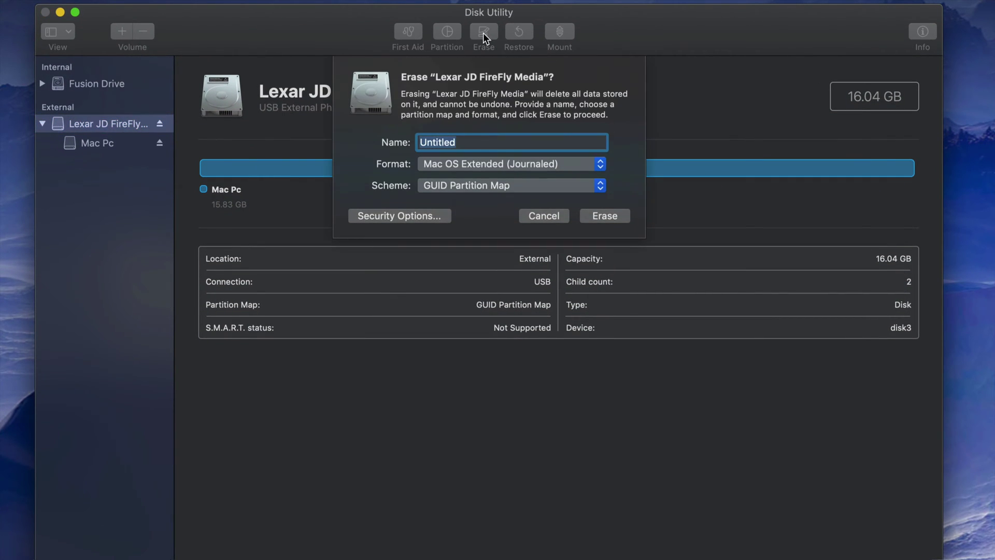
click(601, 186)
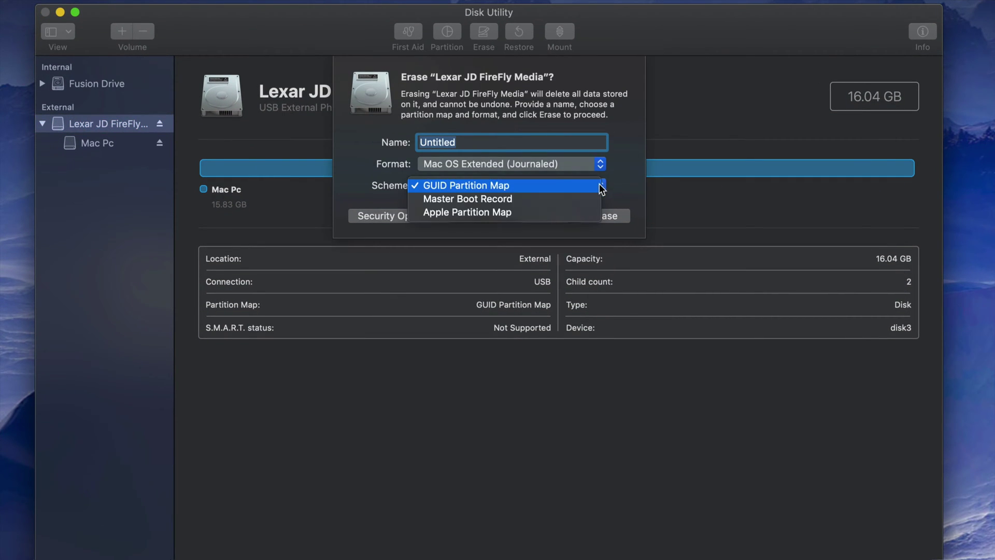
click(630, 173)
click(600, 164)
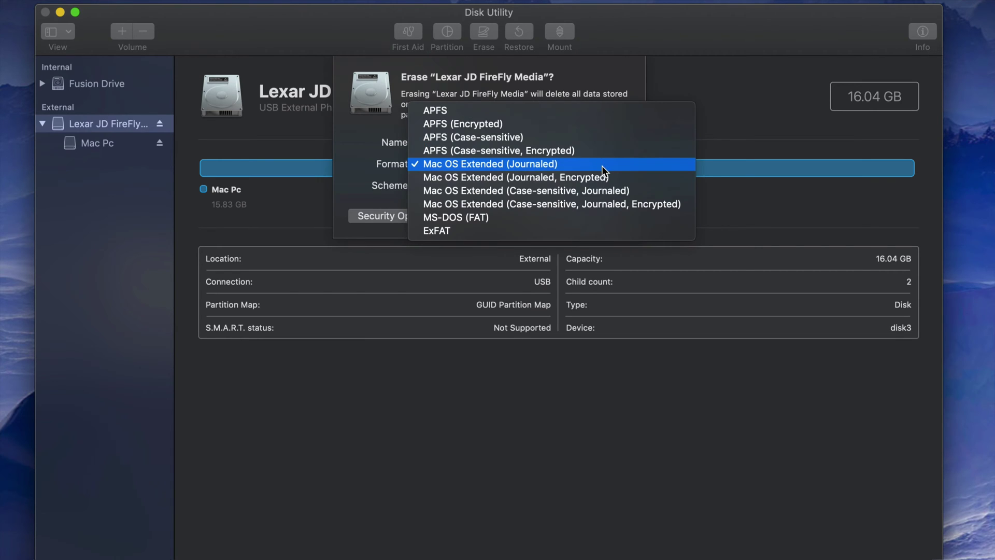
click(505, 231)
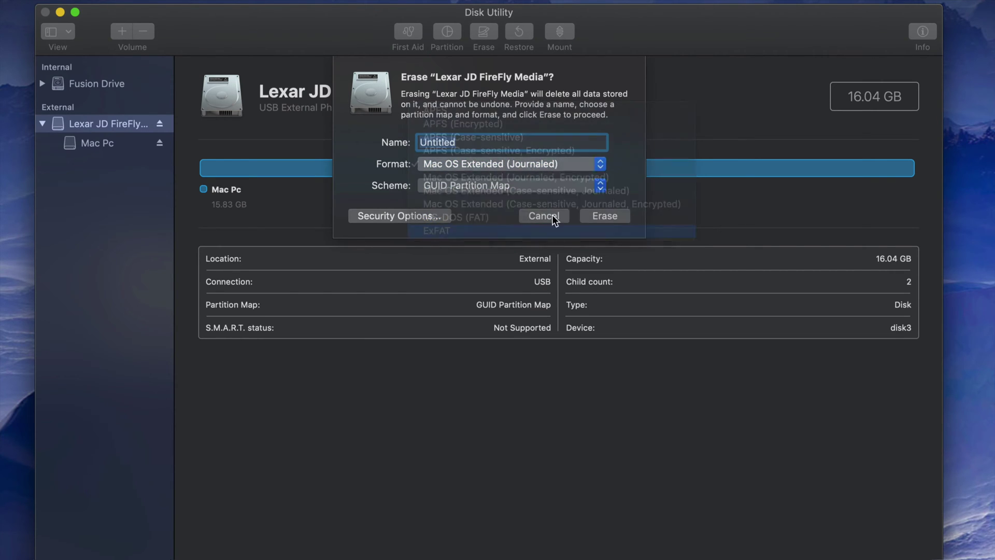
click(594, 186)
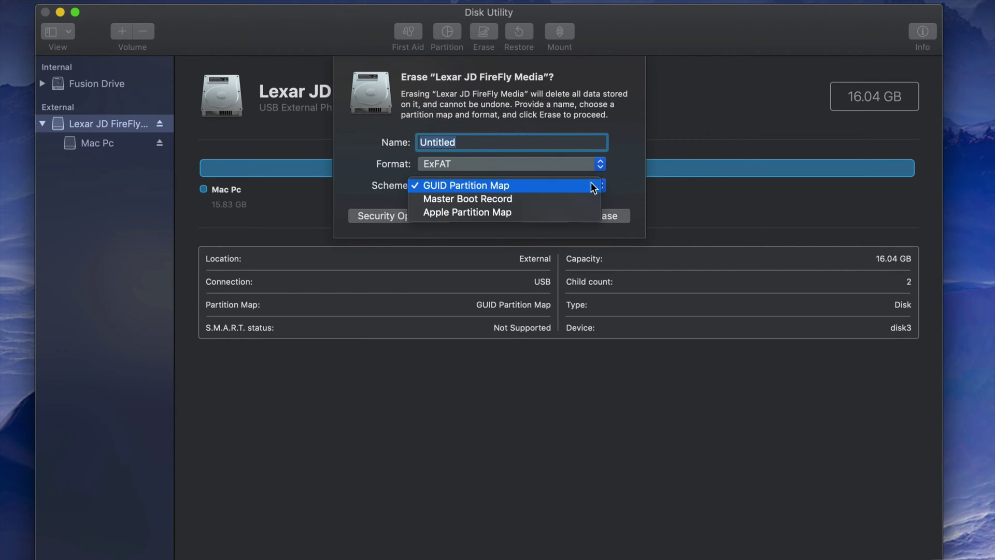
click(489, 200)
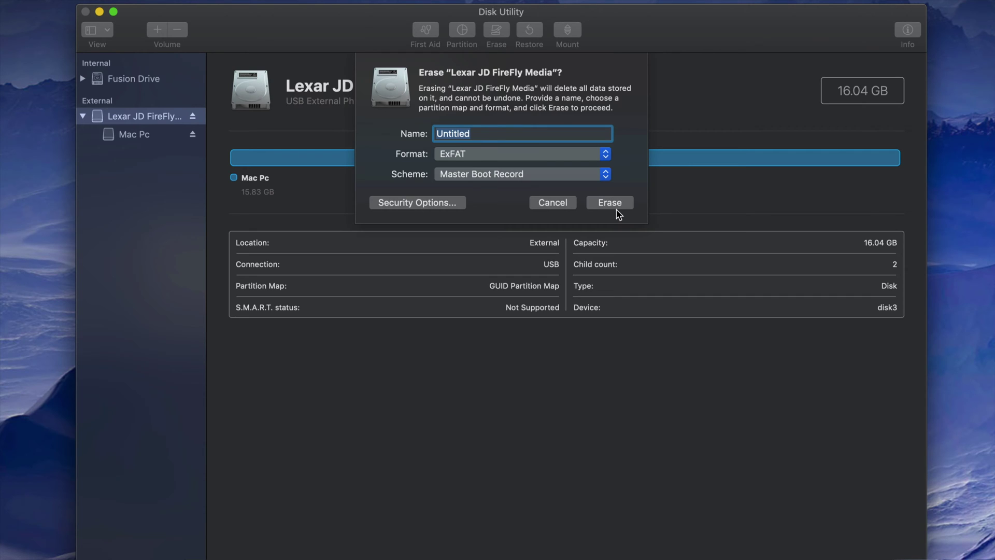
Set the erase format to Mac OS Extended (Journaled) and the scheme to GUID Partition Map.
click(606, 154)
click(586, 122)
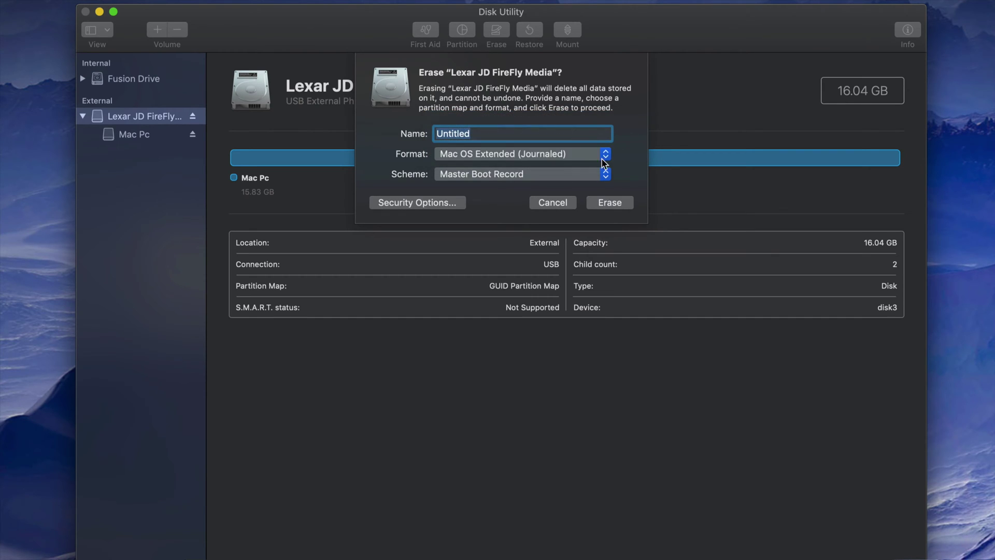
click(607, 175)
click(551, 164)
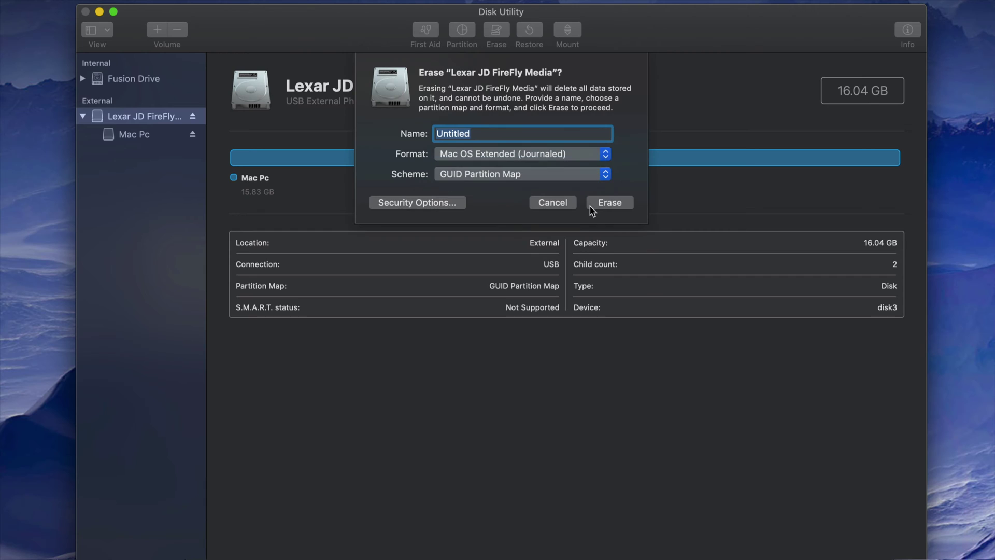
Review the available erase formats for the Lexar disk and set the format to ExFAT.
click(604, 156)
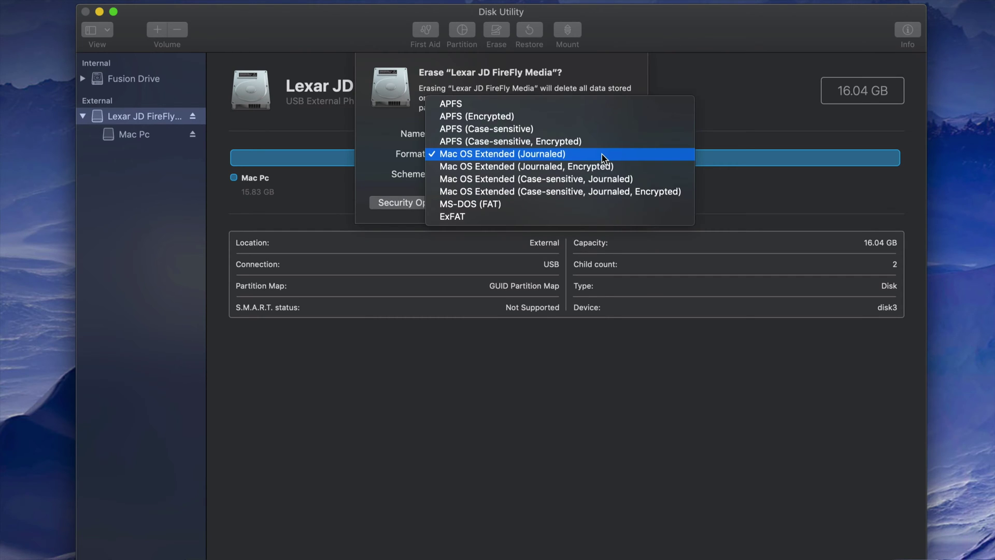
click(604, 159)
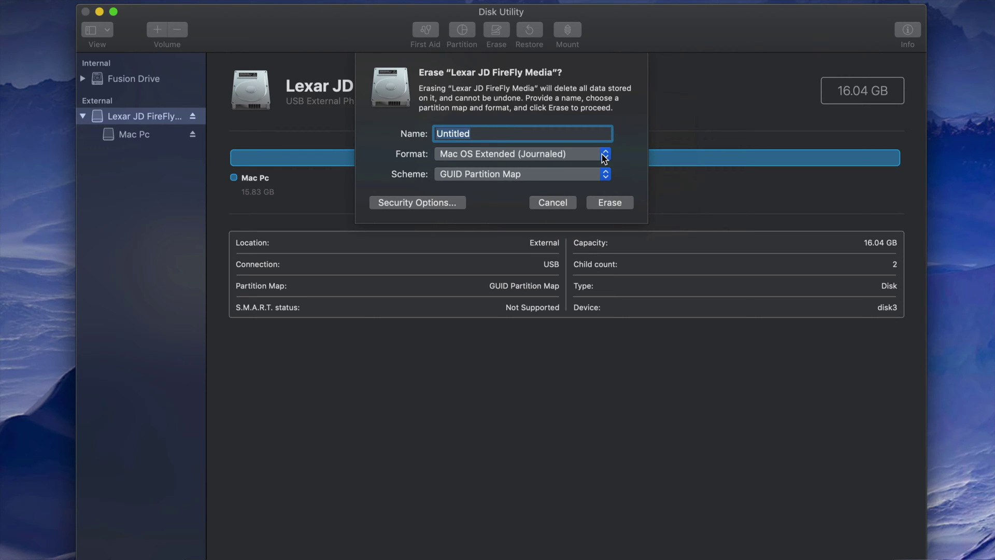
click(605, 154)
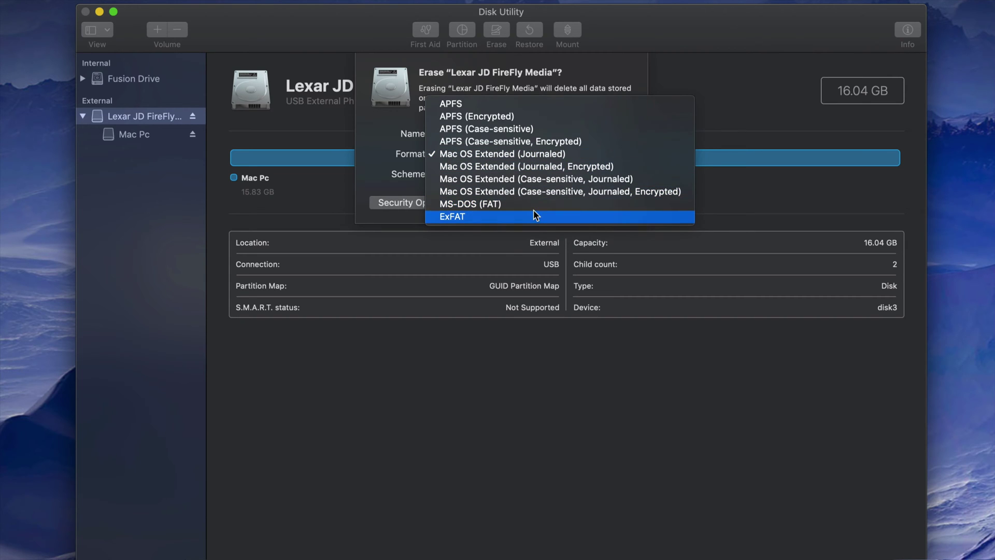
key(Escape)
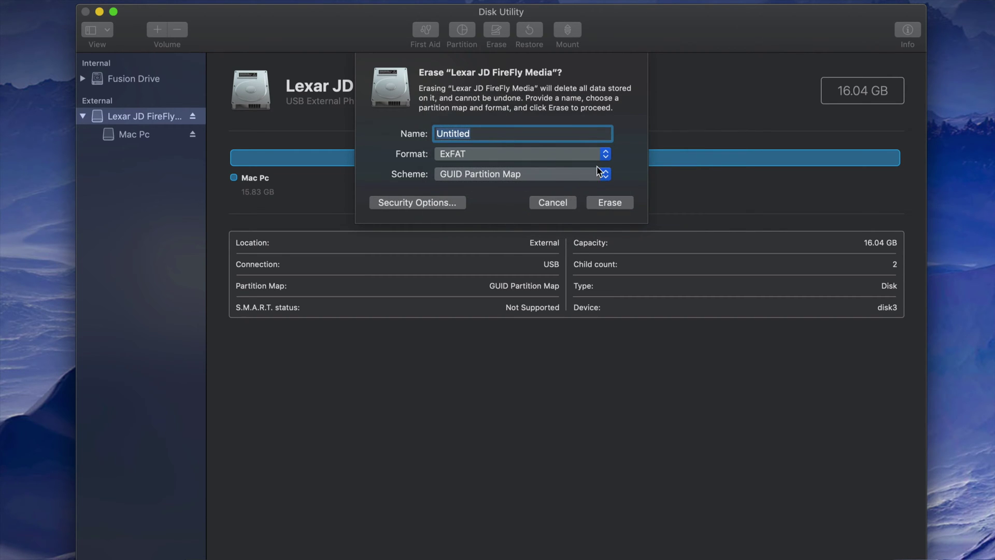
Erase the Lexar disk with the Mac OS Extended (Journaled) format and the GUID Partition Map scheme.
click(606, 155)
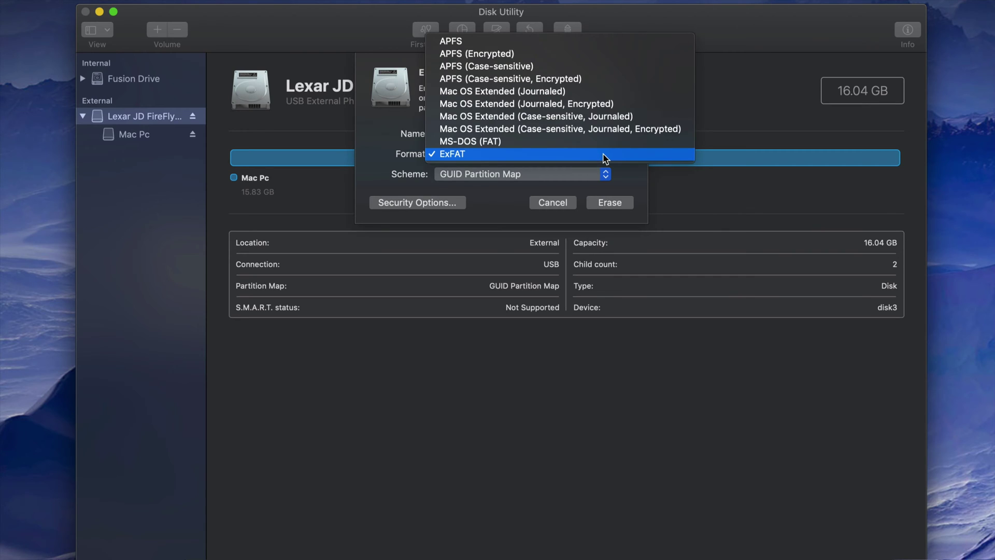
click(606, 95)
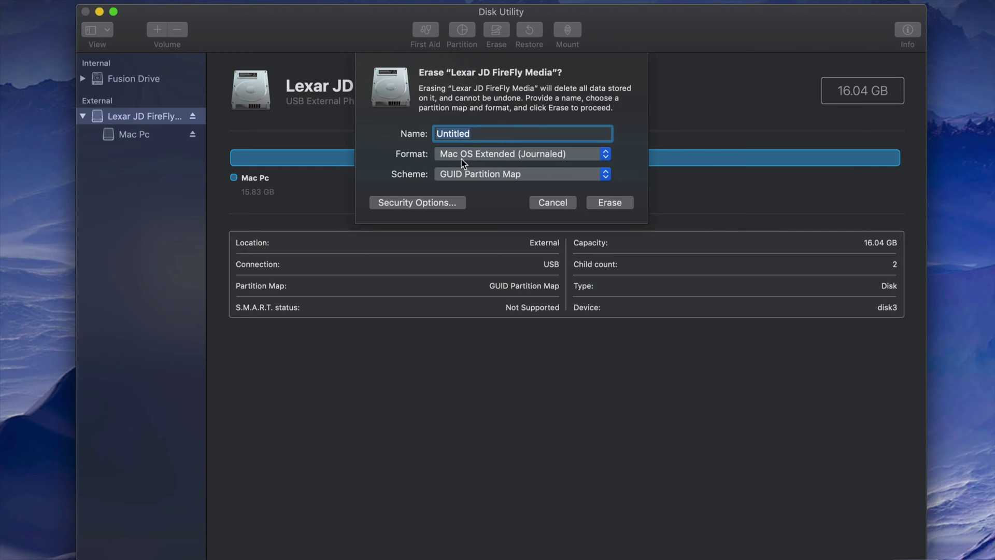
click(610, 203)
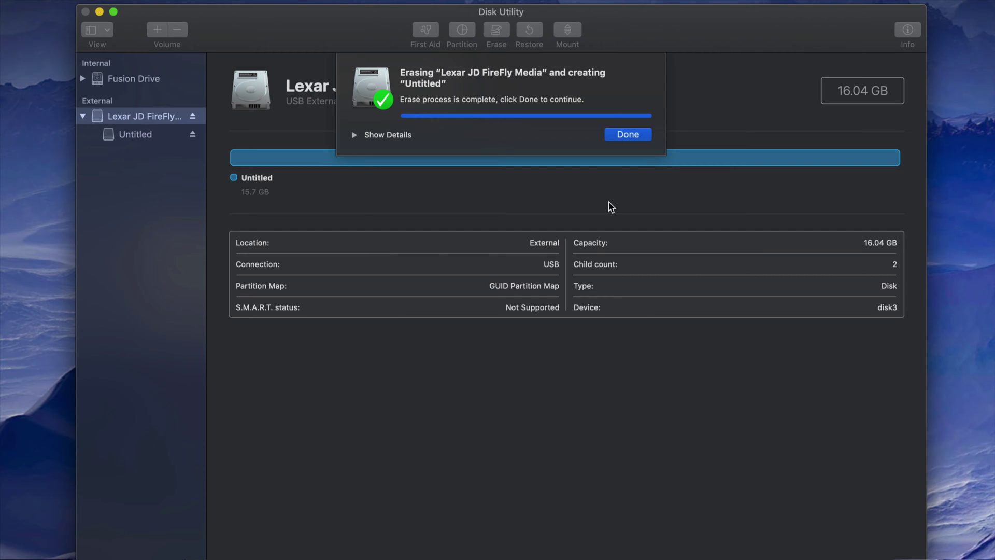
click(625, 134)
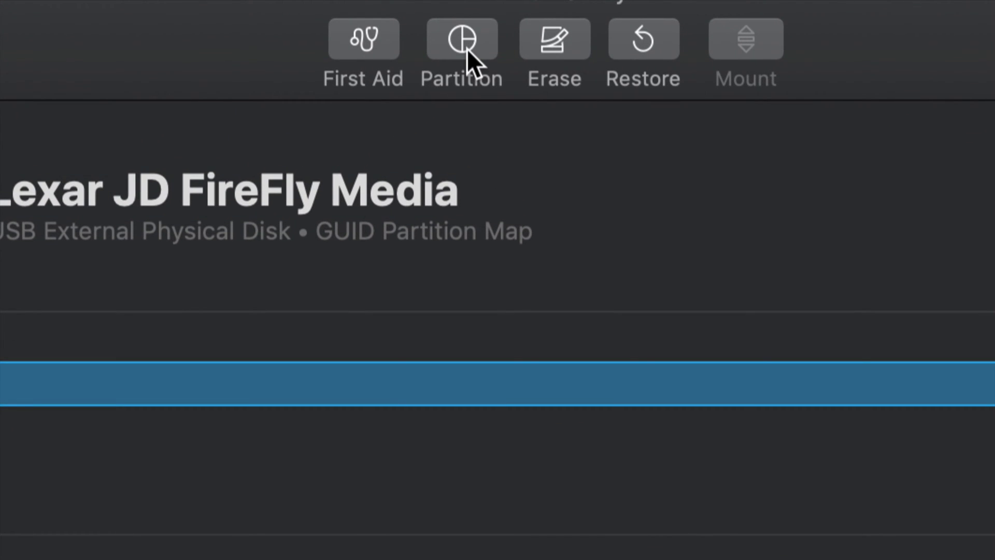
Add a second partition to the Lexar disk and enlarge it to about 11.8 GB.
click(467, 49)
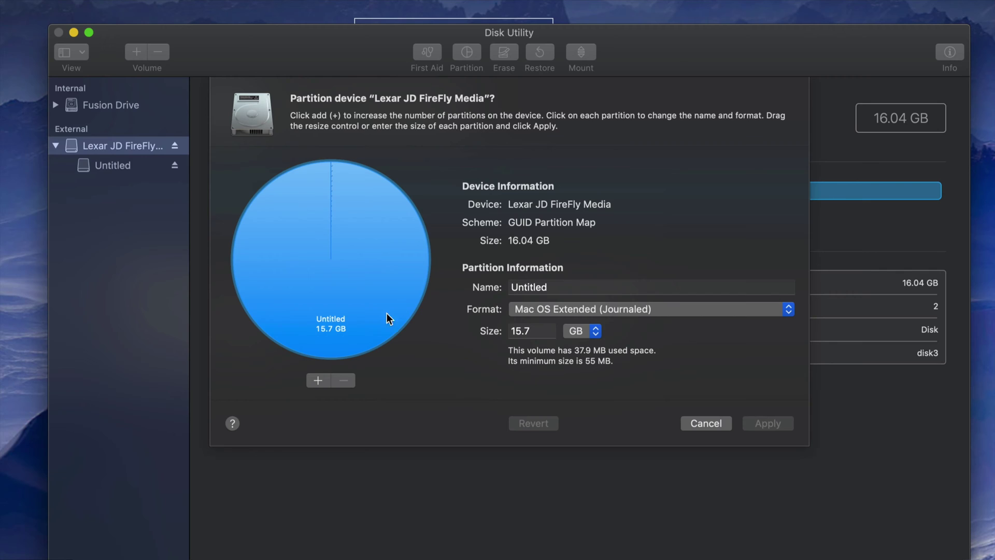
click(322, 382)
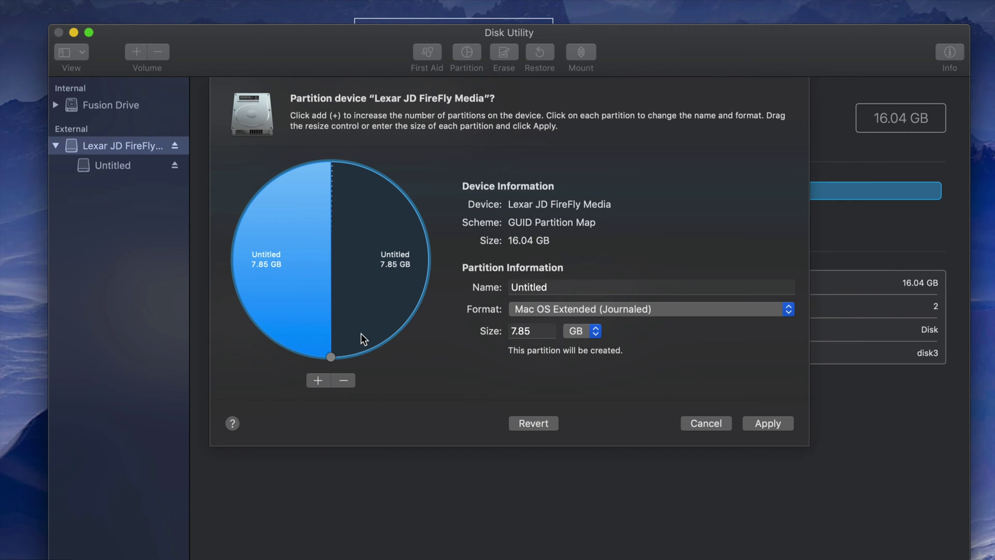
drag(332, 357, 409, 258)
Name the new partition PC & MAC, set its format to ExFAT and reduce its size to about 3.87 GB.
click(561, 288)
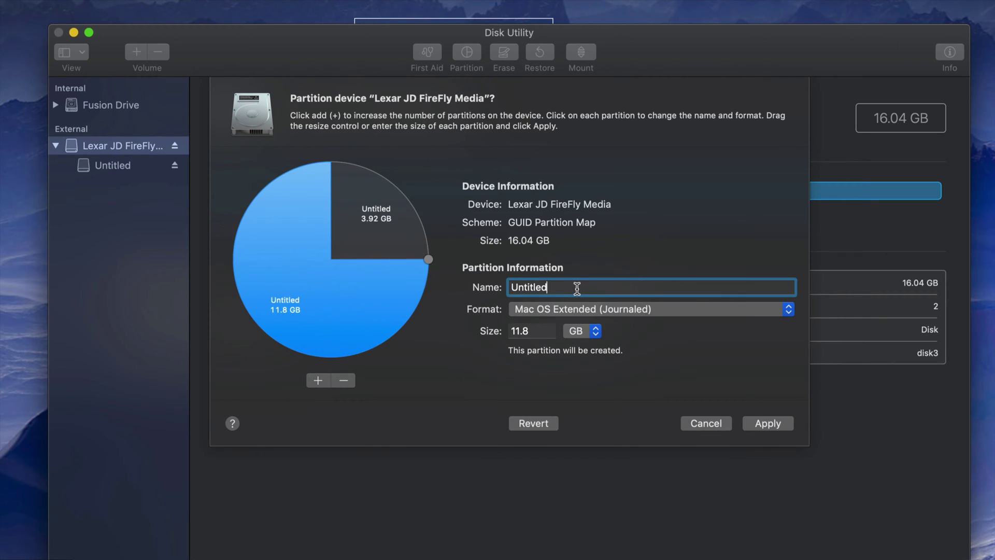
drag(577, 289, 498, 287)
text(PC &)
key(BackSpace)
key(BackSpace)
text(& MAC)
click(662, 307)
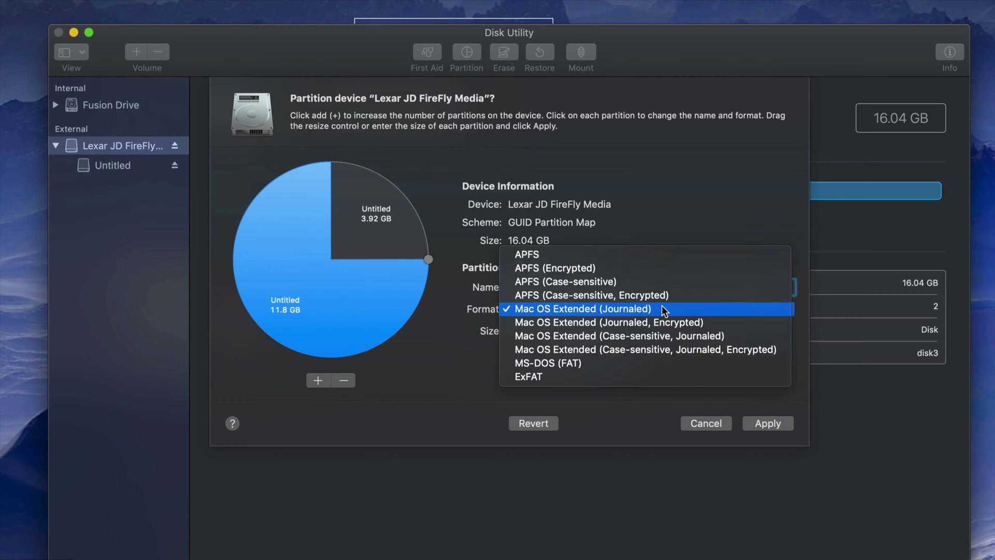
click(573, 375)
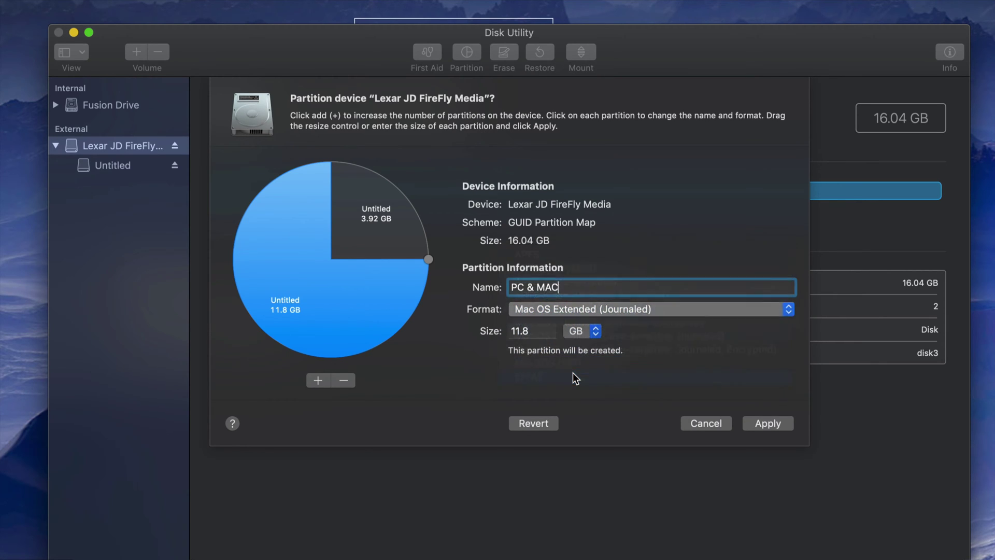
drag(428, 260, 244, 256)
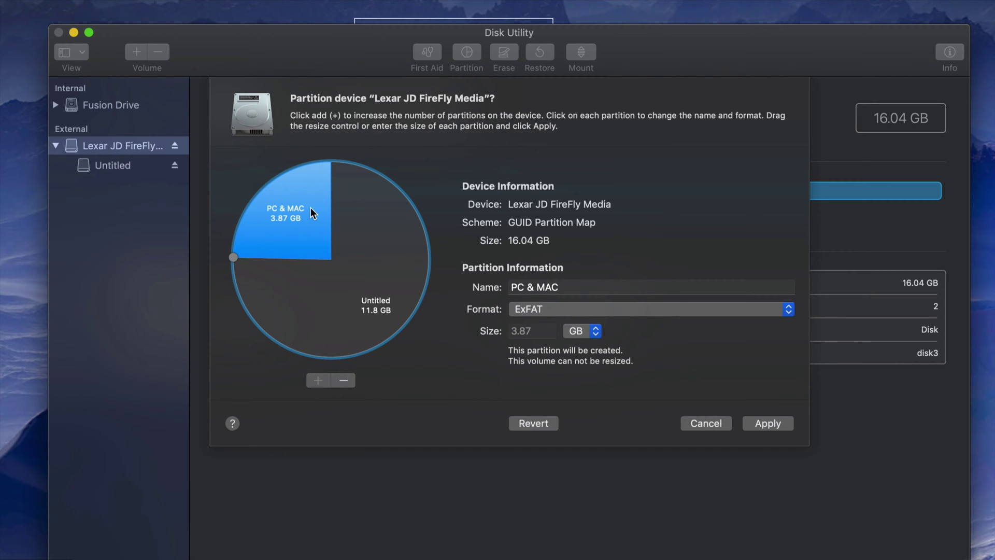
Rename the other, Mac OS Extended (Journaled) partition MAC.
click(381, 289)
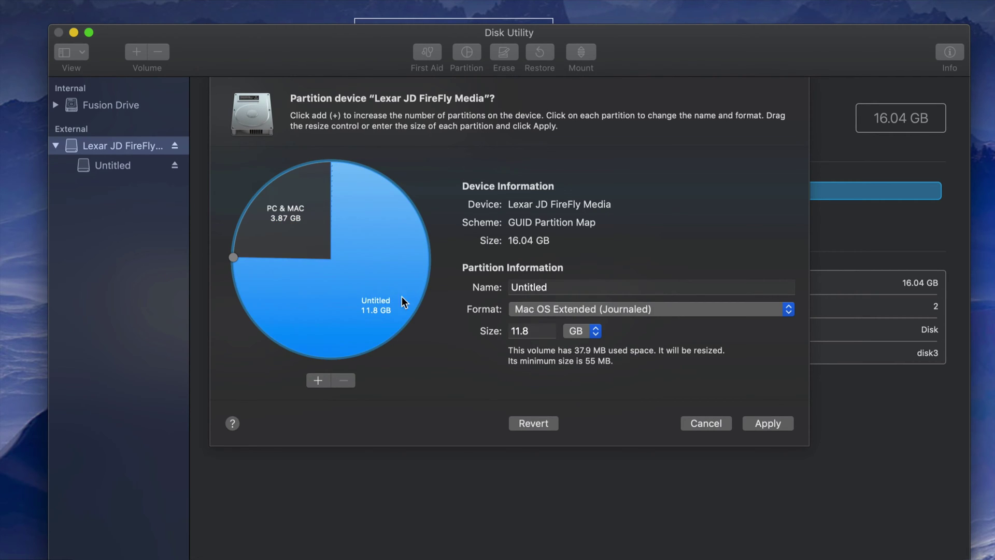
drag(561, 287, 507, 286)
text(MAC)
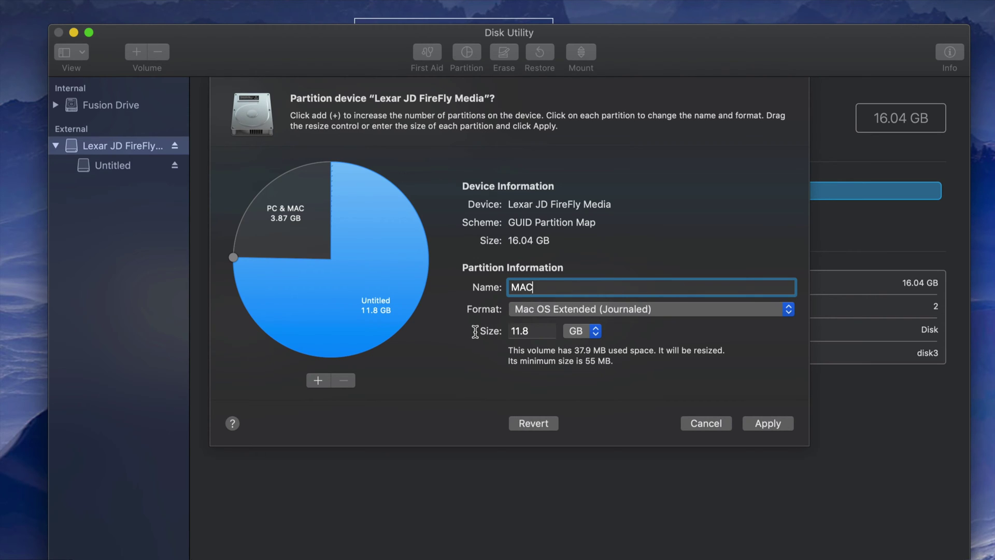
Apply the two-partition layout to the Lexar disk and dismiss the completed operation.
click(302, 241)
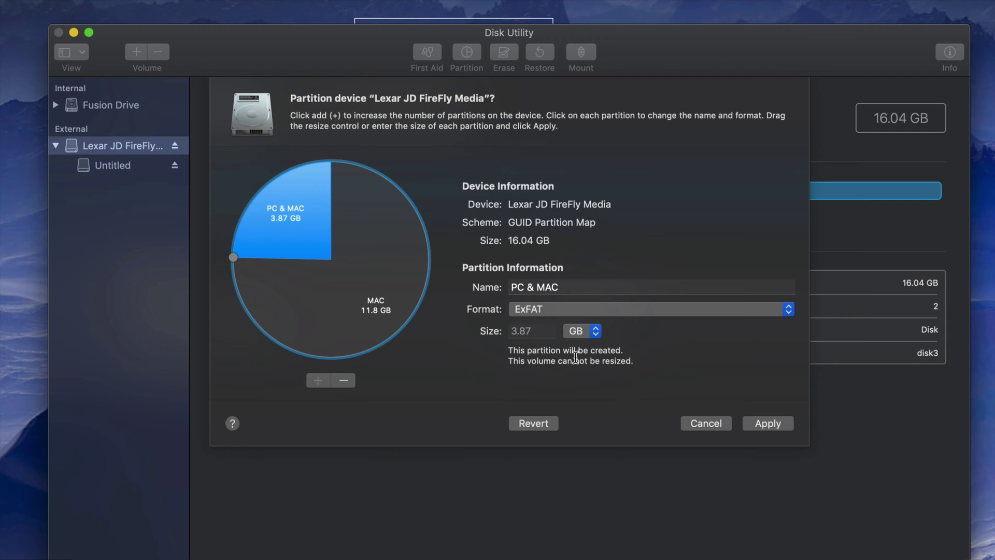
click(765, 424)
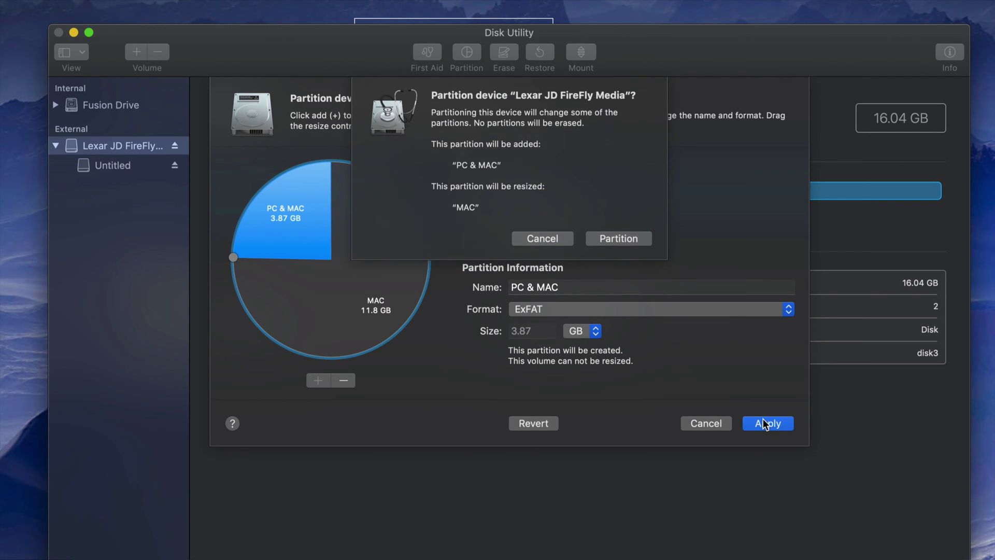
click(617, 238)
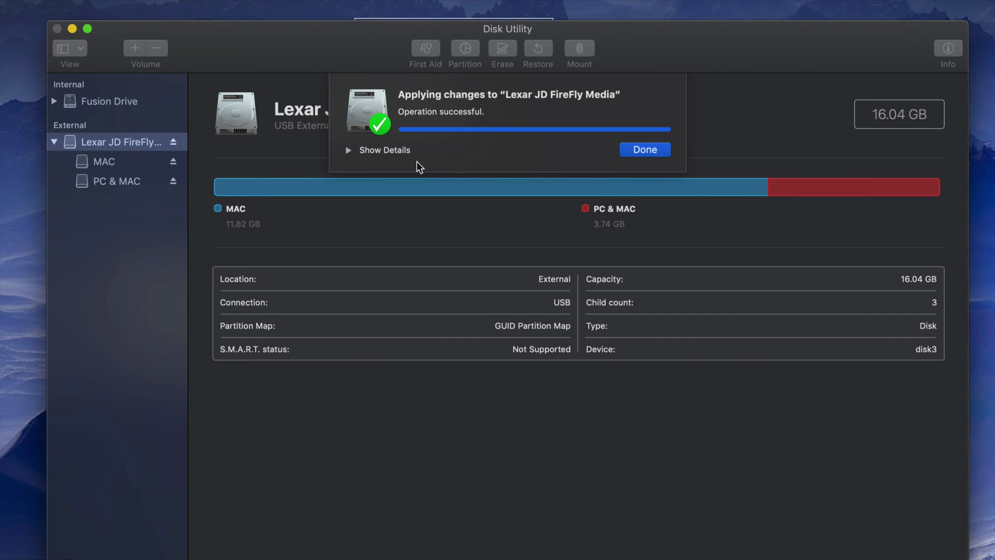
click(645, 150)
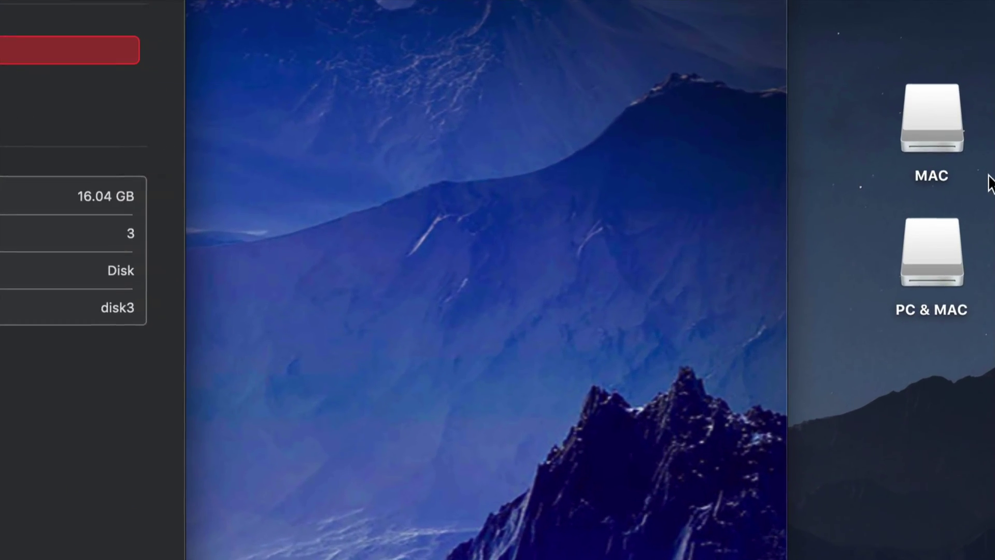
Open the MAC and PC & MAC drives from the desktop and place their windows side by side.
click(943, 274)
click(928, 122)
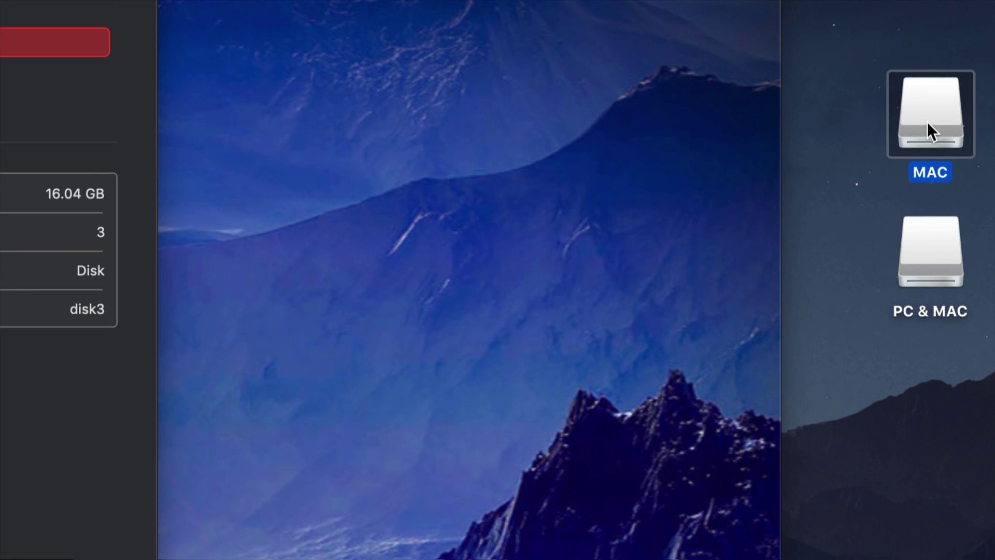
click(918, 128)
click(933, 251)
click(927, 176)
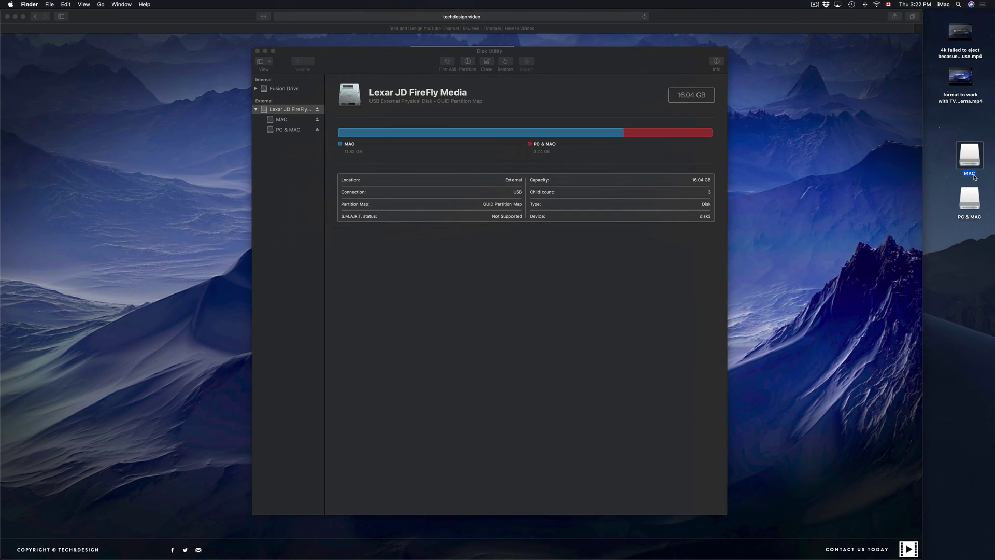
click(951, 152)
click(973, 158)
double_click(972, 157)
double_click(968, 200)
drag(397, 117, 603, 113)
drag(397, 117, 307, 141)
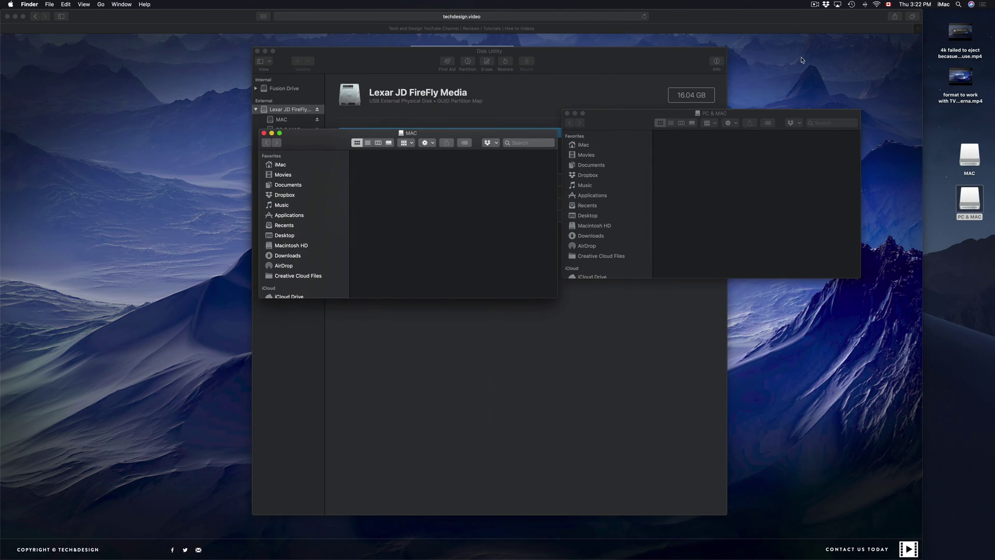
Copy the "4k failed to eject" video to the MAC drive and both desktop videos to PC & MAC, then reposition the drive windows.
click(955, 33)
drag(955, 32, 416, 187)
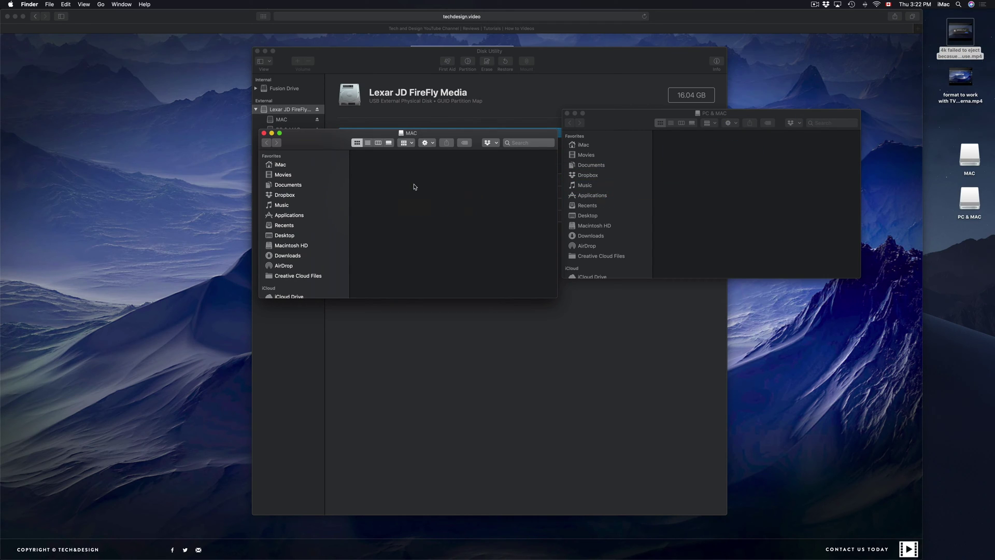
drag(946, 77, 702, 166)
drag(966, 37, 792, 191)
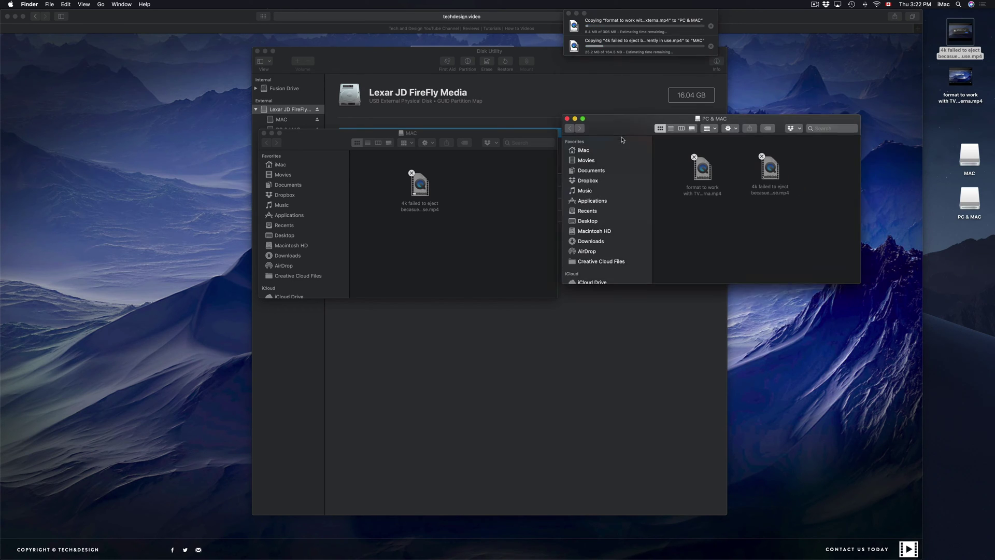
drag(621, 127, 625, 170)
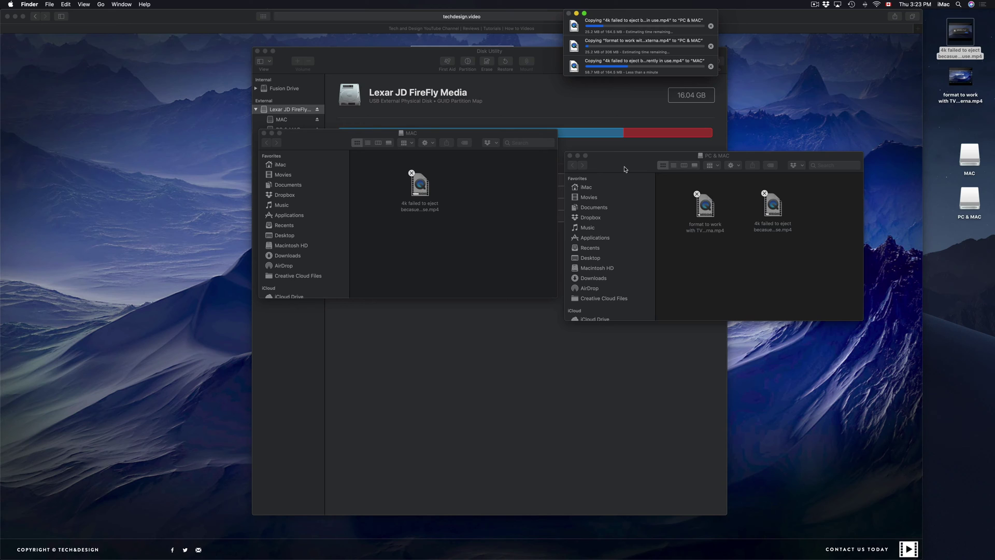
click(459, 208)
drag(346, 147, 364, 178)
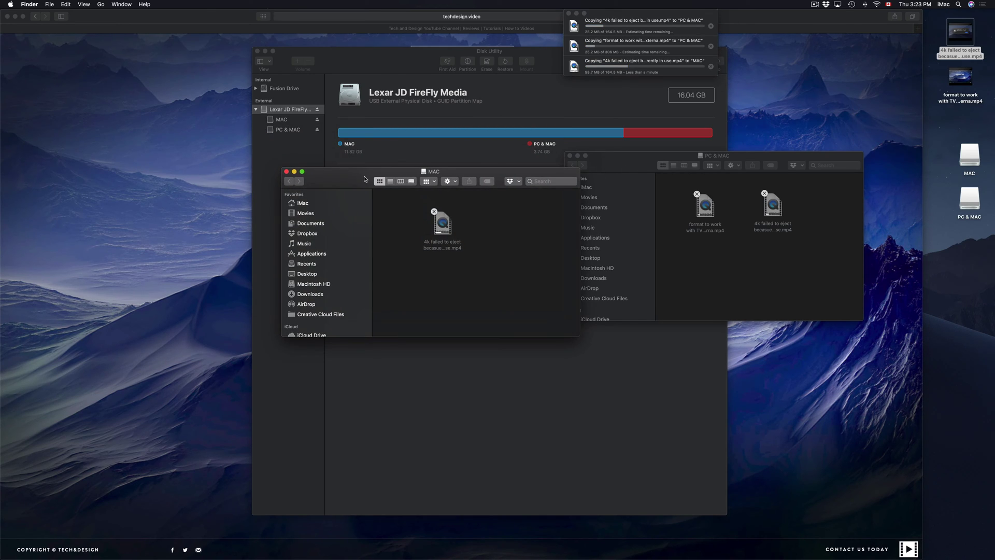
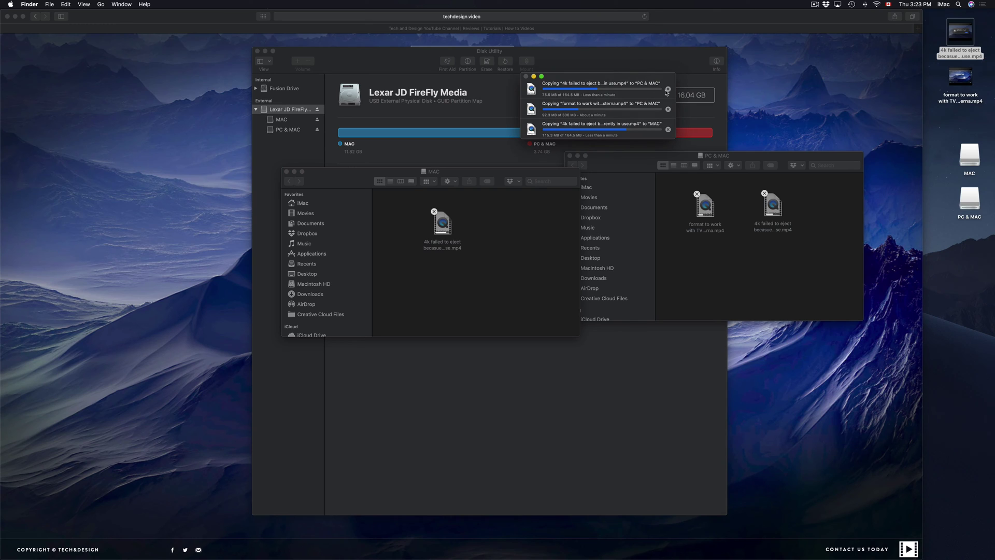
Cancel the three running video copies and close the MAC and PC & MAC windows.
click(668, 89)
click(668, 109)
click(669, 130)
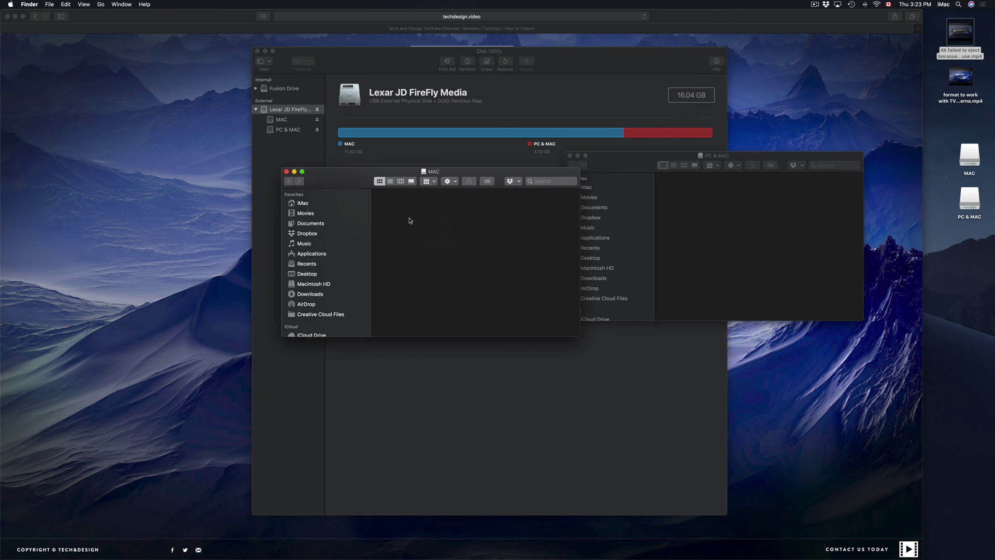
click(286, 171)
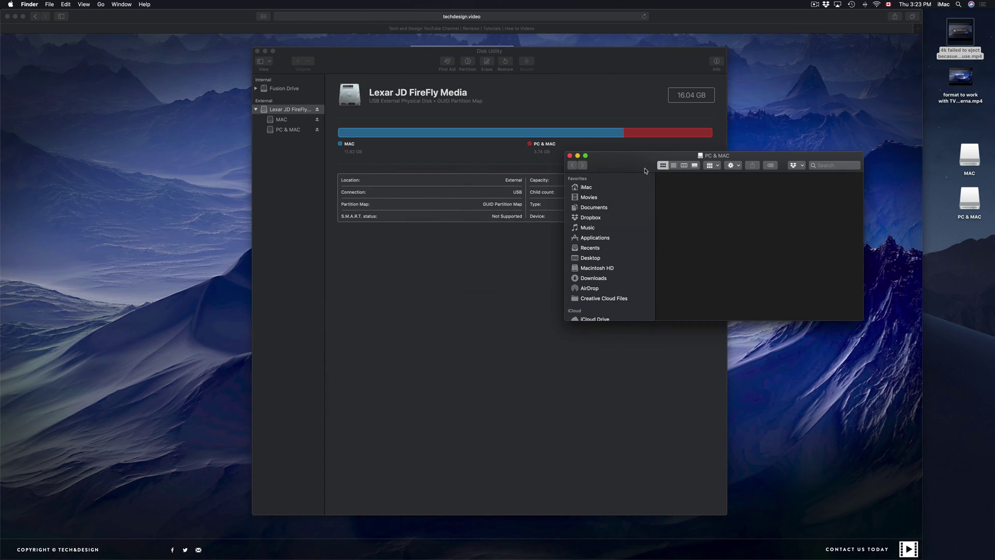
click(570, 156)
Return to Disk Utility and add a third partition to the Lexar disk by splitting the MAC partition.
click(583, 71)
drag(579, 71, 632, 108)
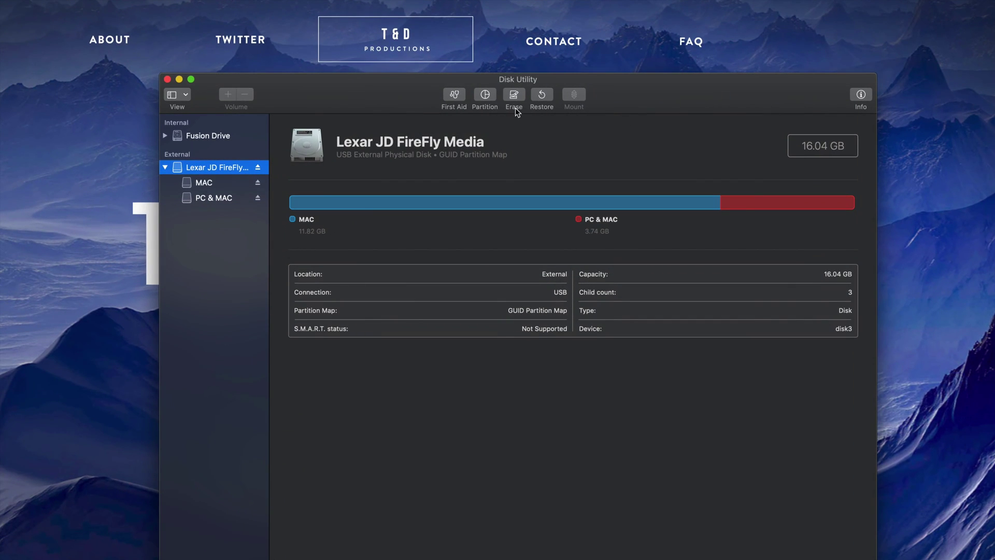
click(484, 94)
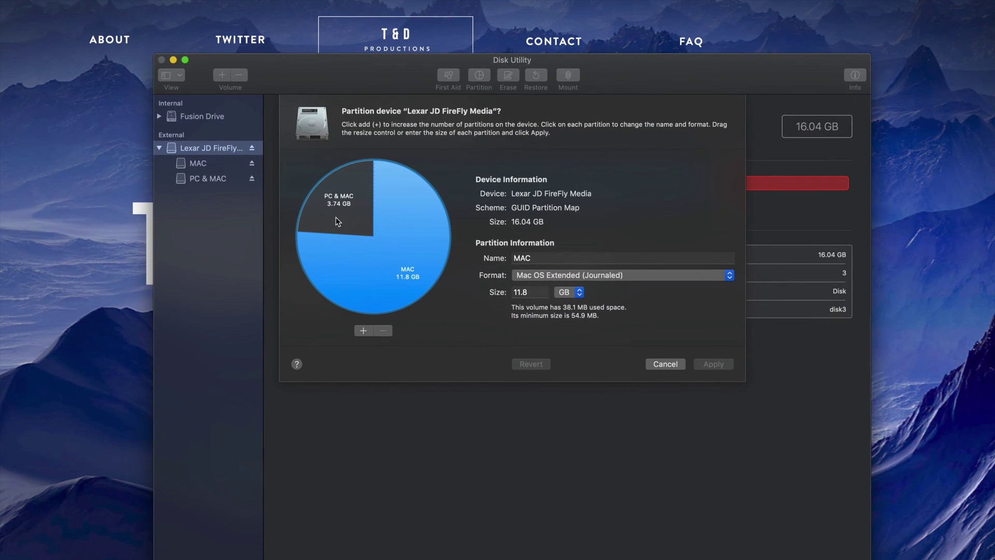
click(349, 218)
click(440, 271)
click(364, 331)
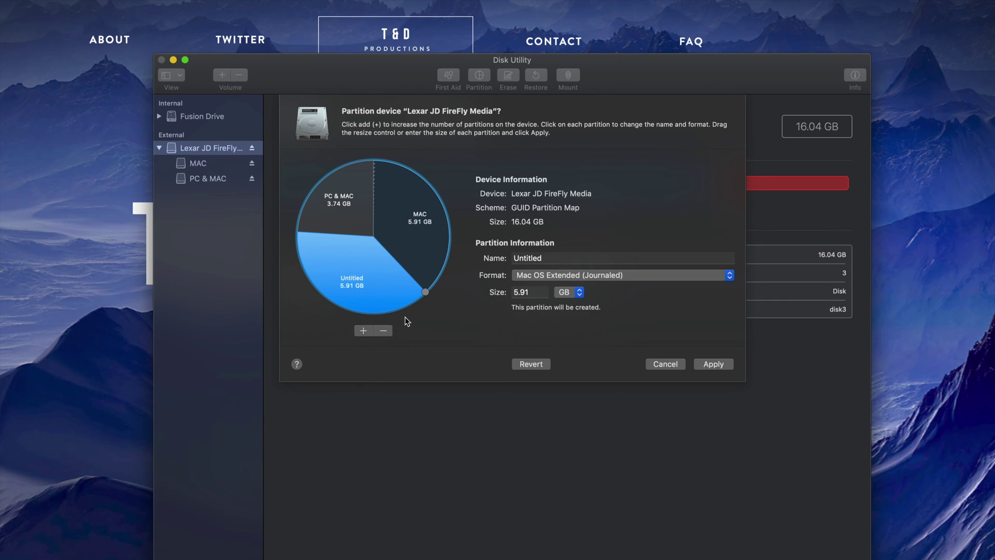
Resize the new Untitled partition to about 5.73 GB and apply the partition changes to the Lexar disk.
drag(426, 294, 379, 313)
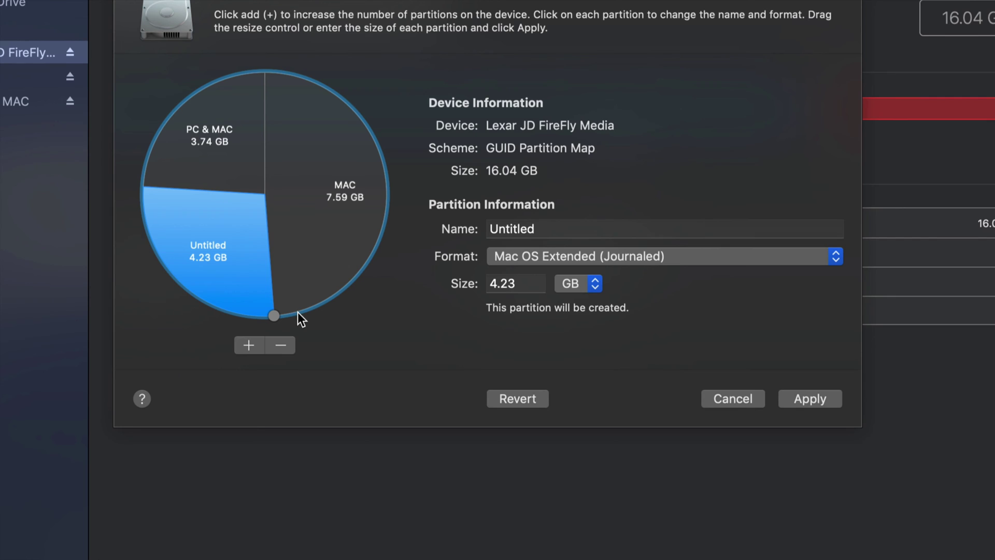
drag(275, 319, 326, 270)
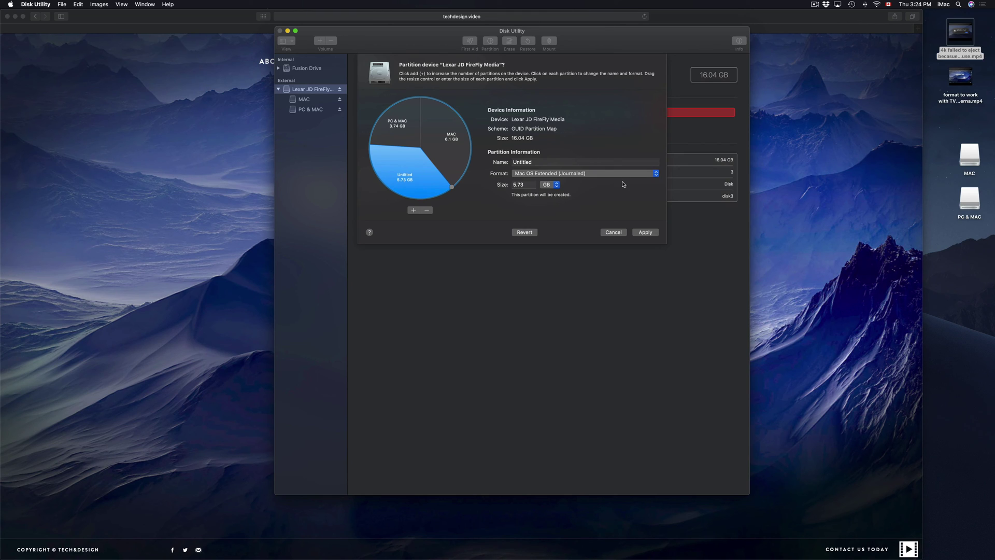
click(651, 237)
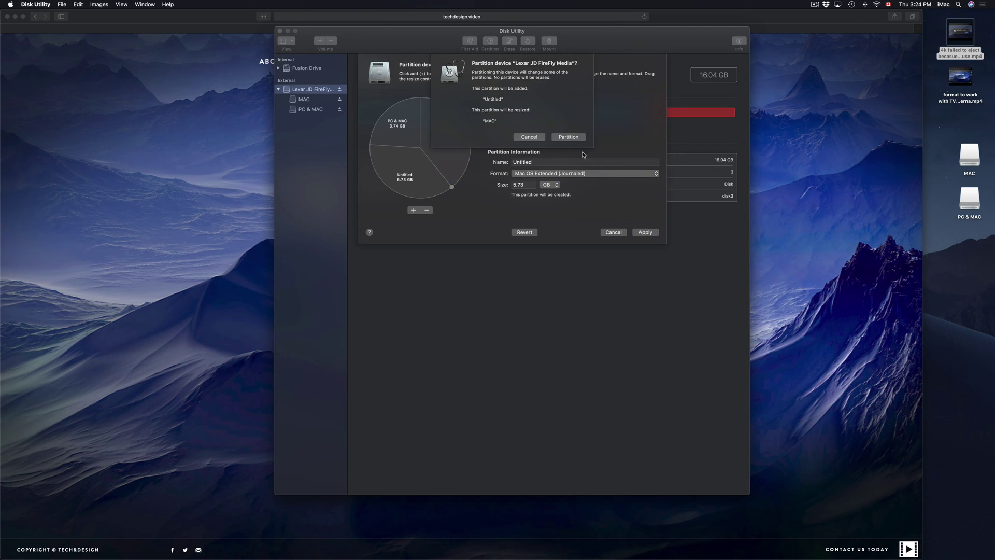
click(568, 137)
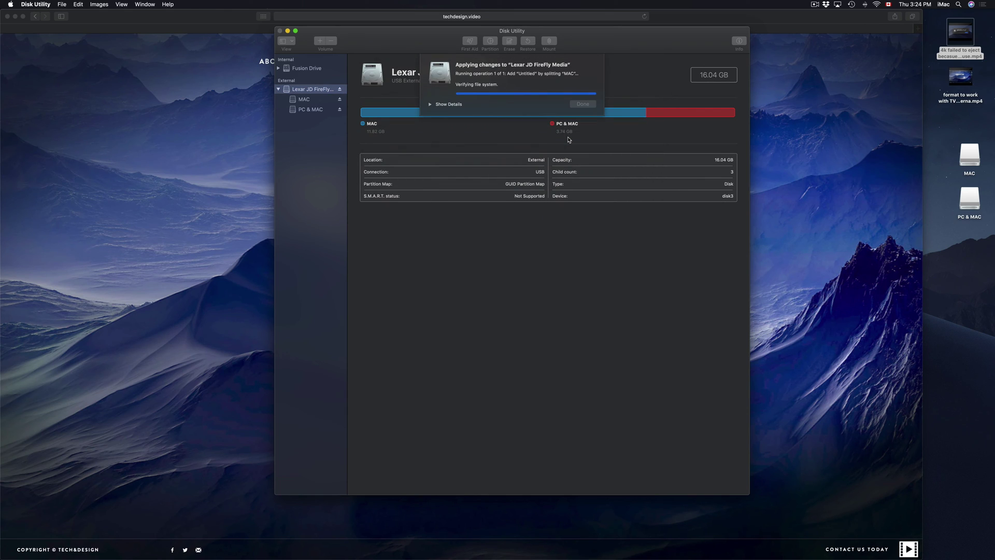